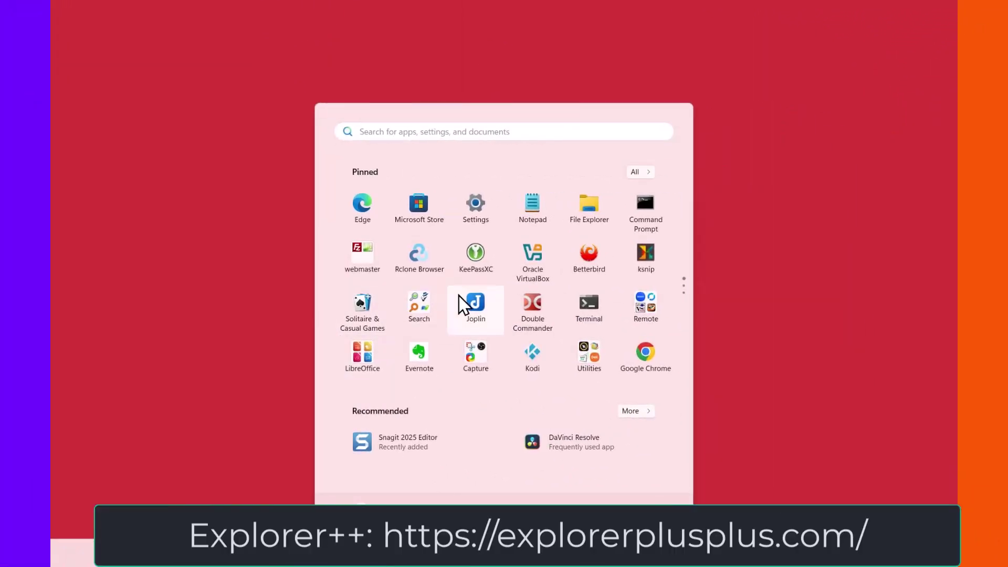
Scroll the Start menu's pinned apps down to the last page to reach Explorer++
scroll(459, 295, down, 6)
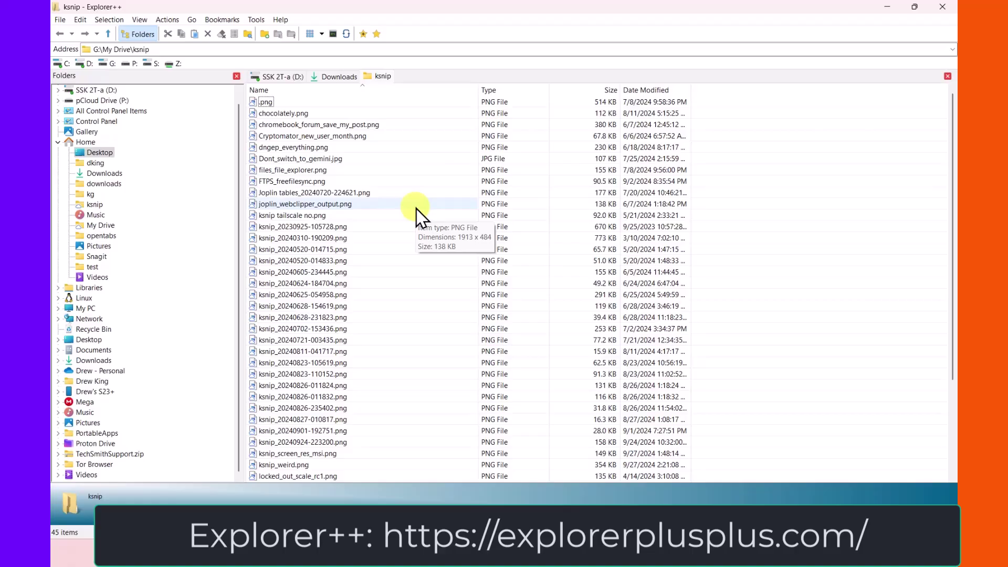
click(271, 77)
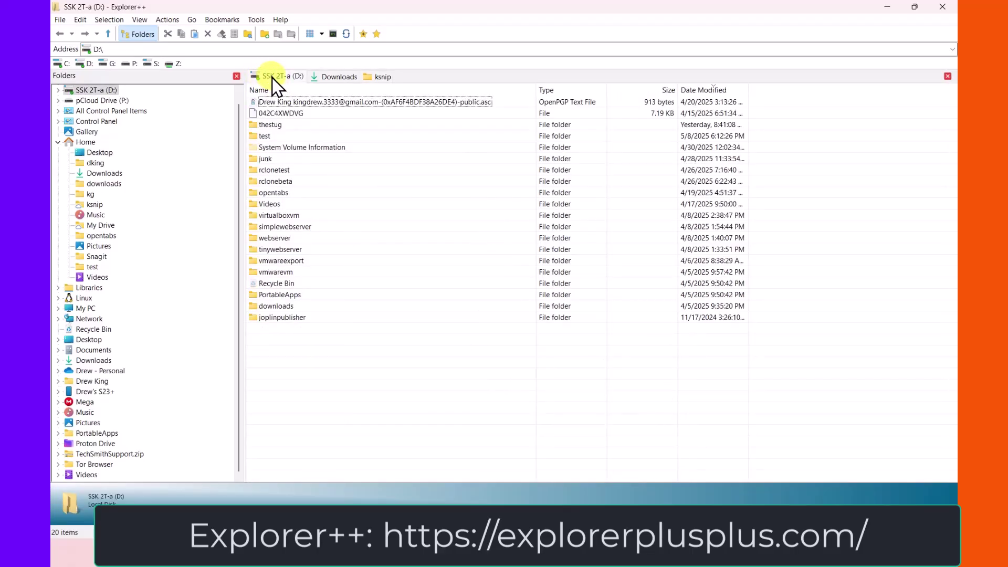
click(330, 77)
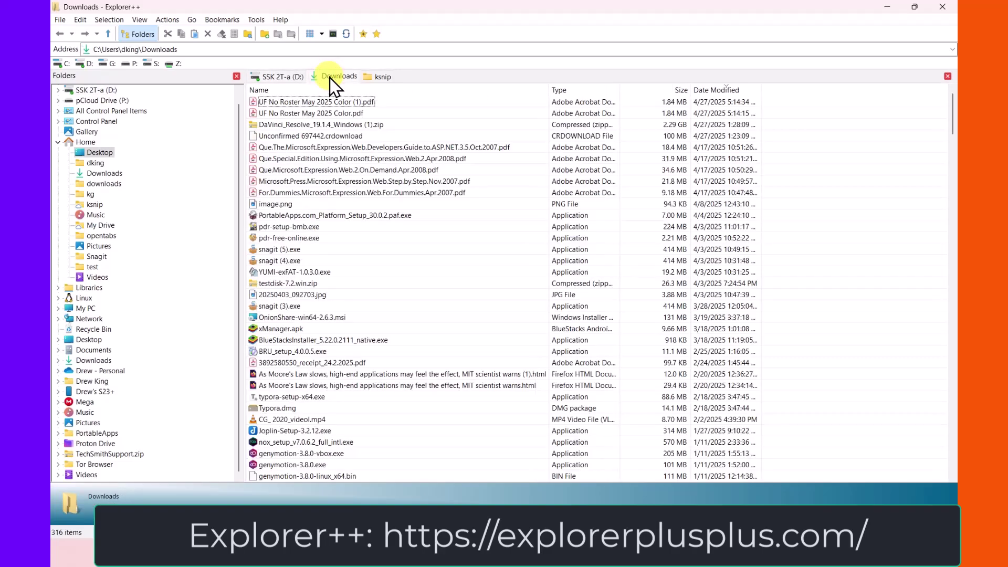
click(383, 77)
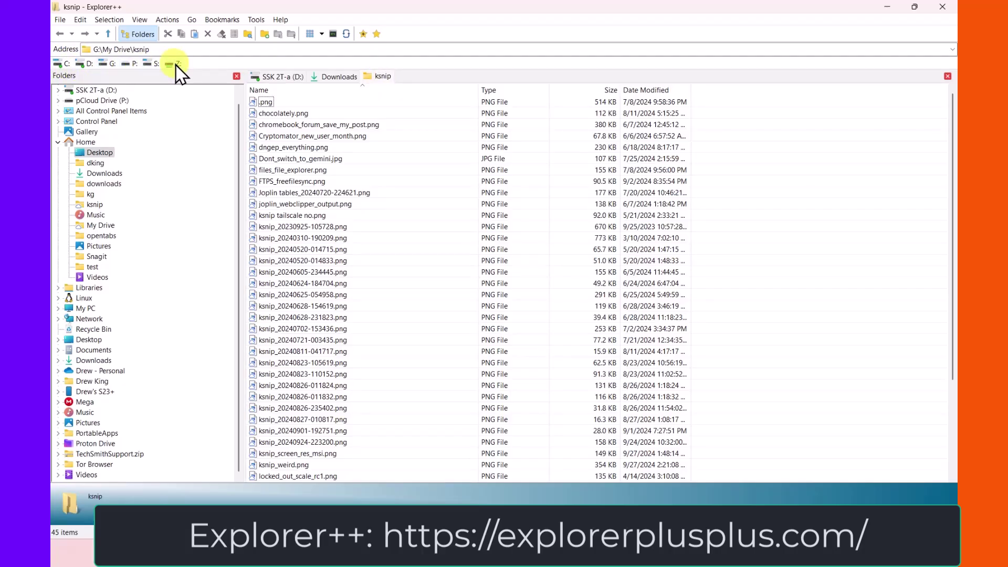
mouse_move(162, 73)
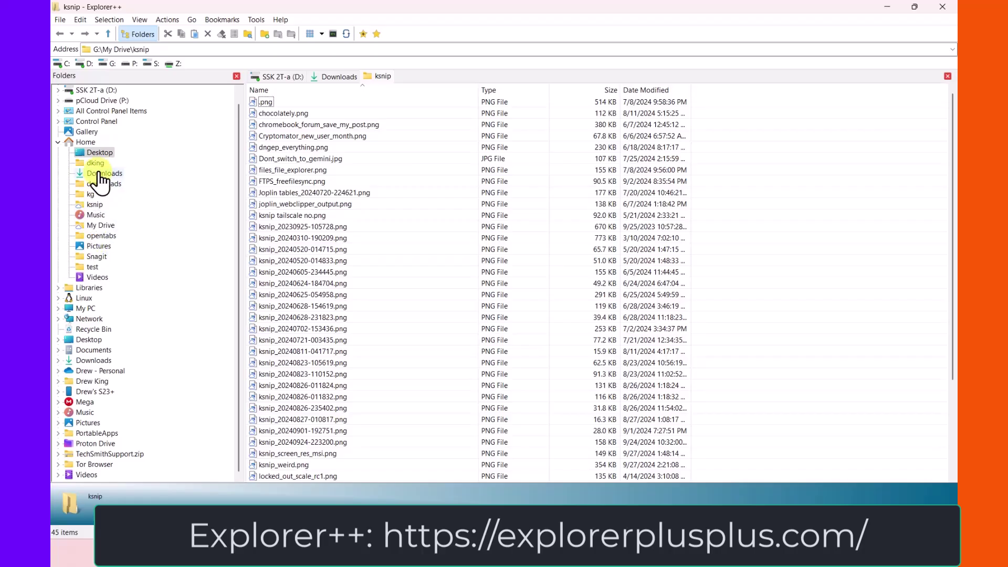
click(98, 155)
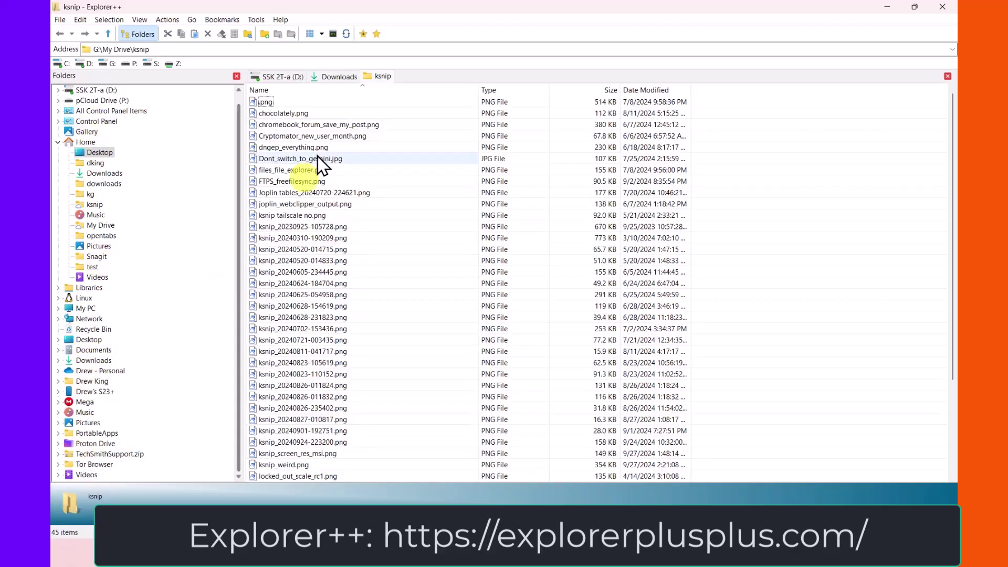
Add a new tab from the ksnip tab's menu and show the stug (S:) drive in it
right_click(387, 82)
click(415, 83)
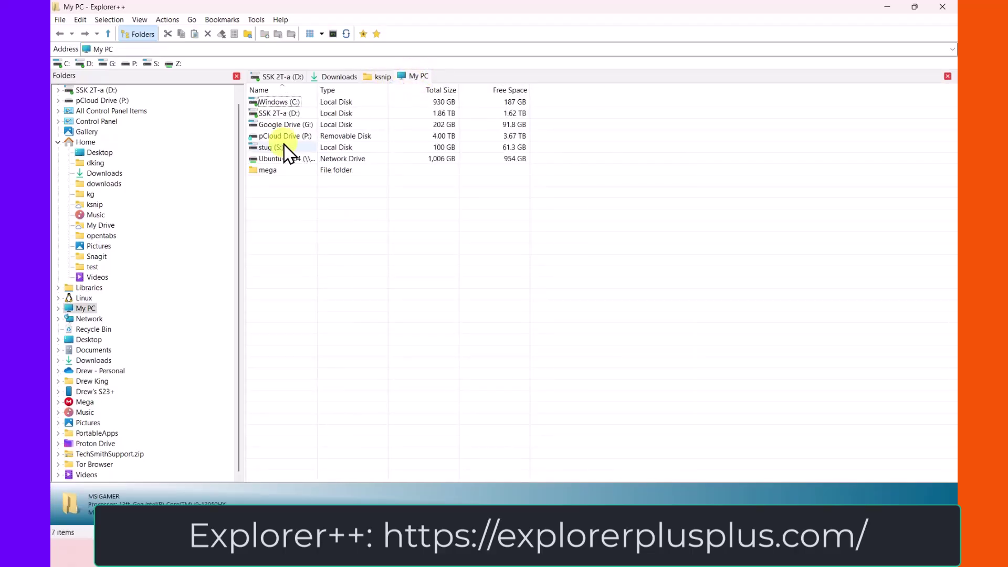
double_click(262, 147)
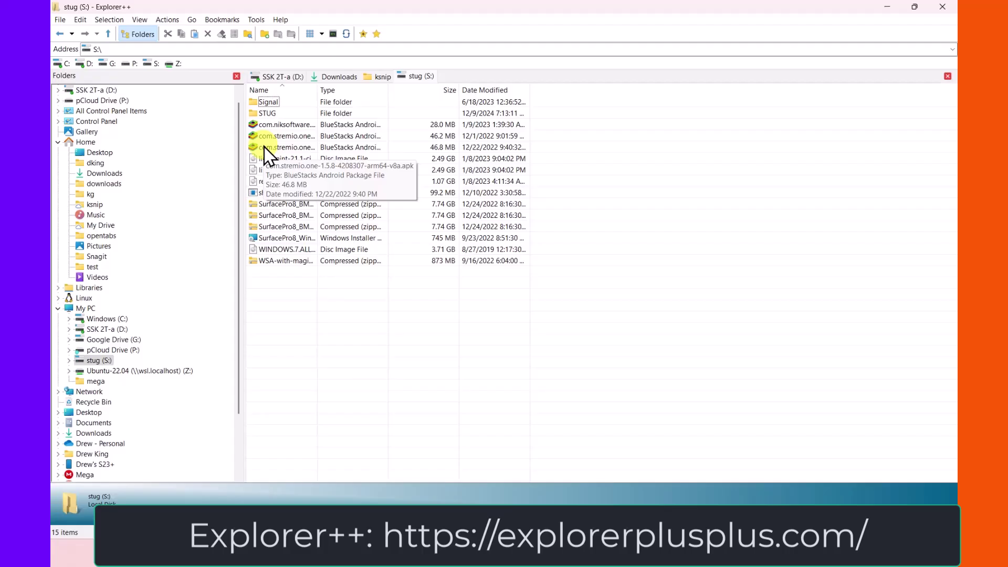
Check the View menu without changes, then switch to the D: tab and back to stug (S:)
click(140, 19)
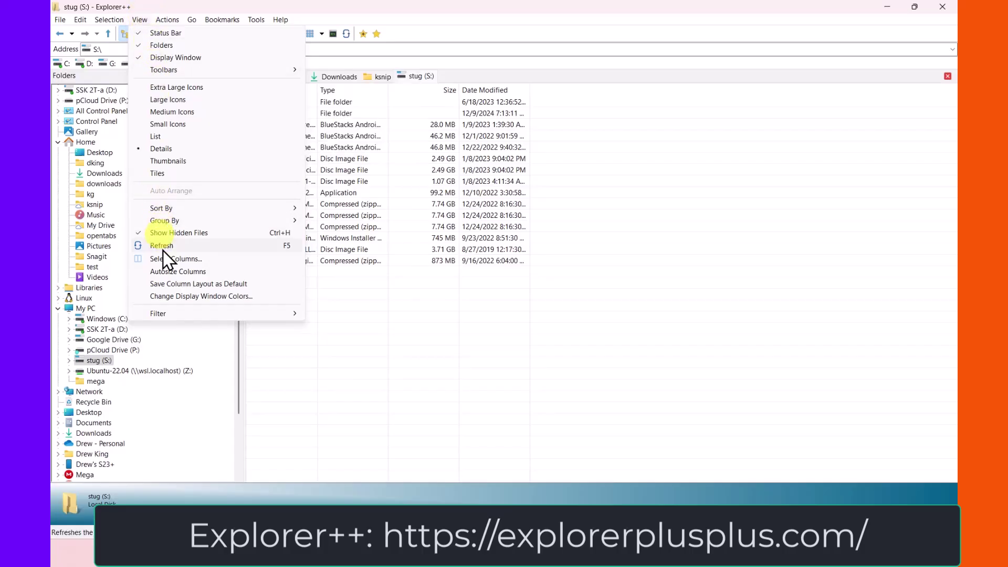
click(298, 361)
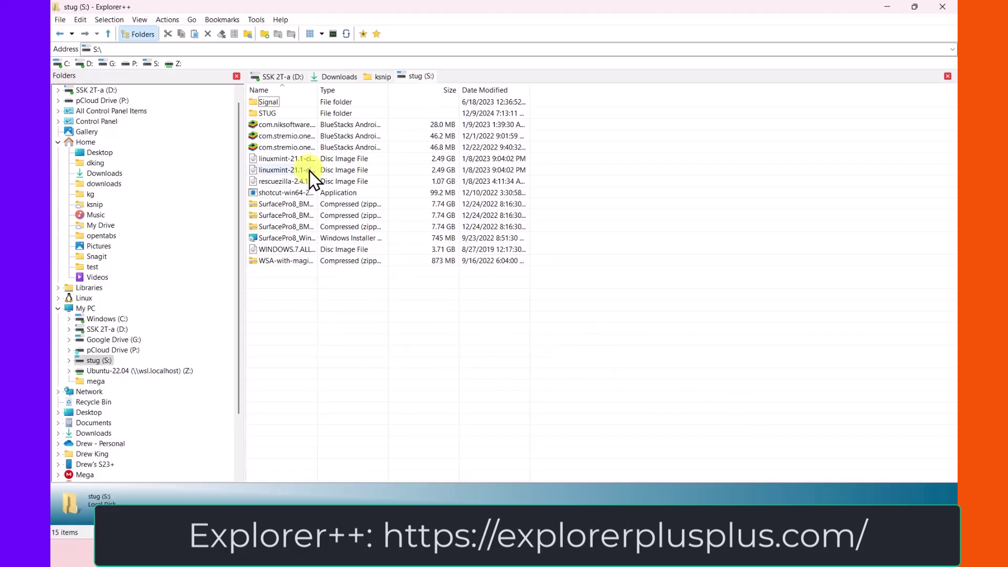
click(274, 77)
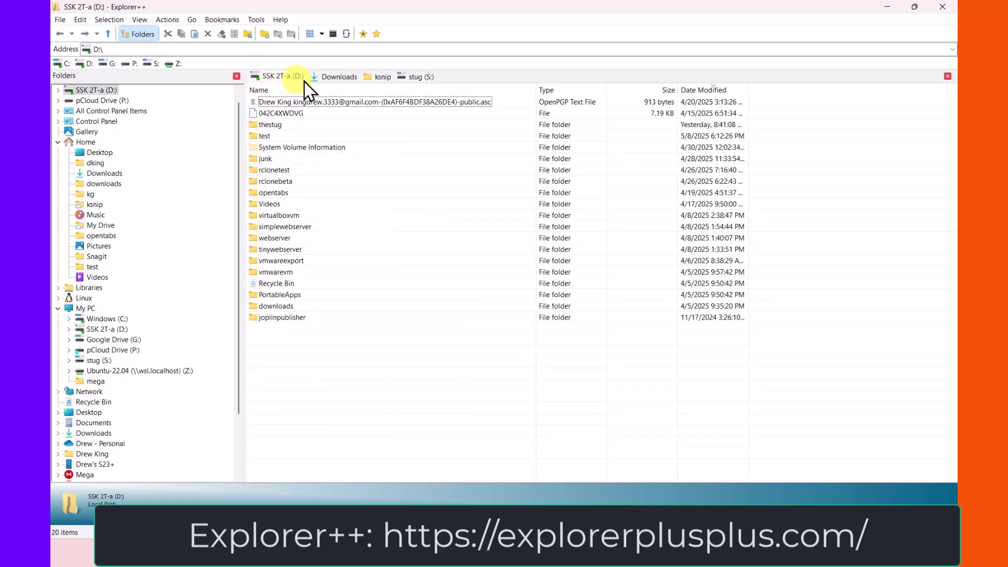
click(414, 78)
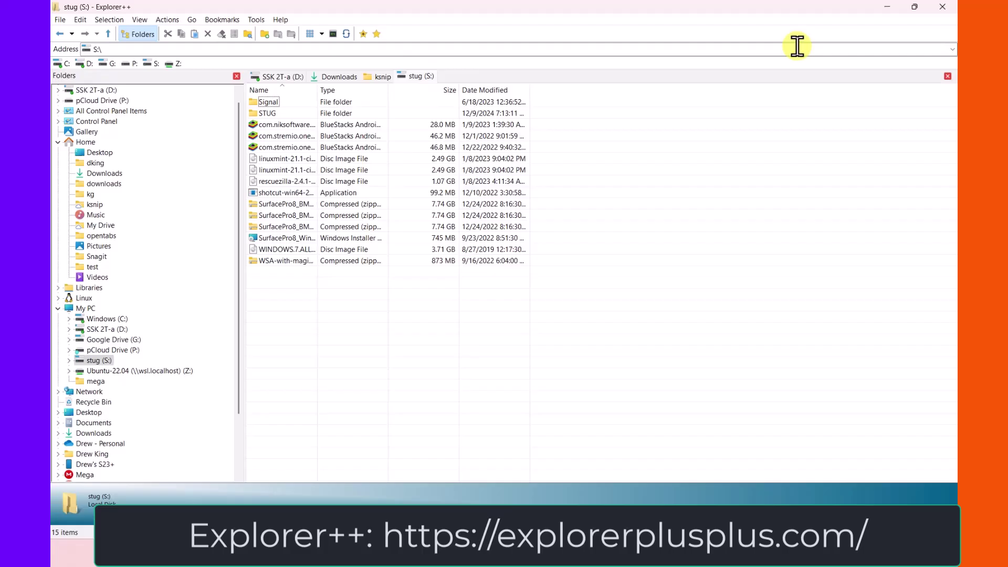
Close Explorer++ with all its tabs and launch Double Commander from the Start menu
click(943, 13)
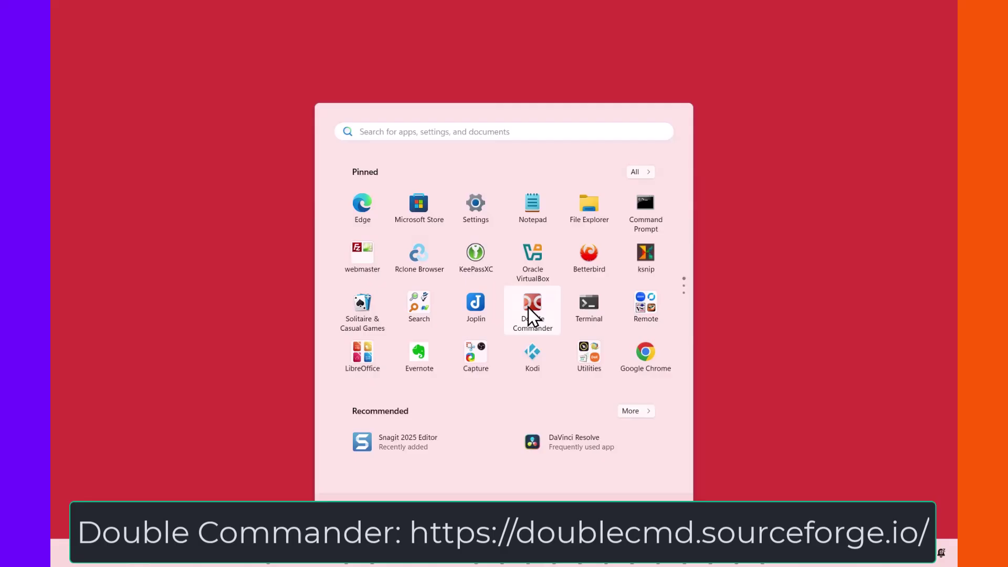
click(533, 310)
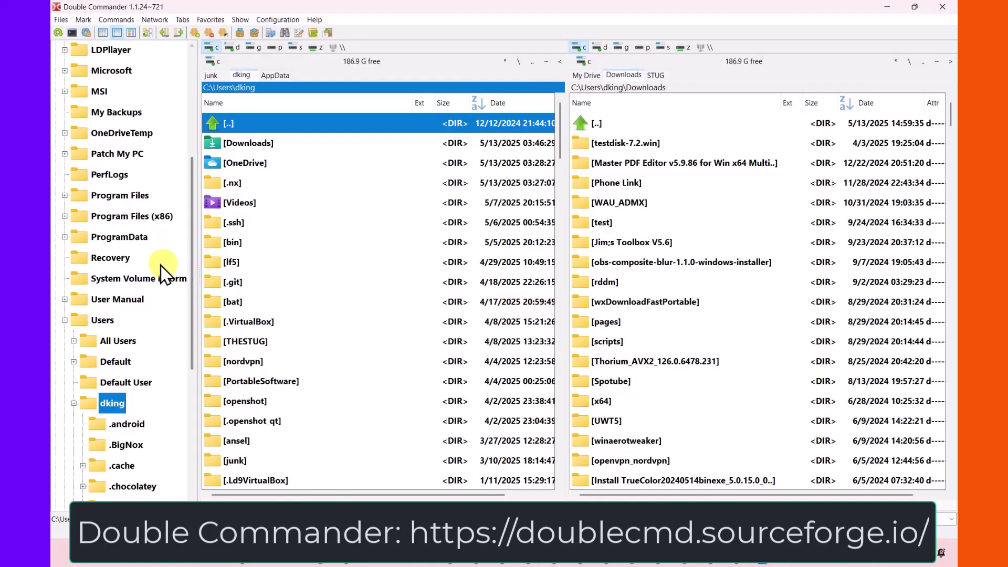
Browse the folder tree, then collapse the C: branch so only drive roots C:, D:, G:, P:, S:, Z: remain
scroll(100, 218, up, 4)
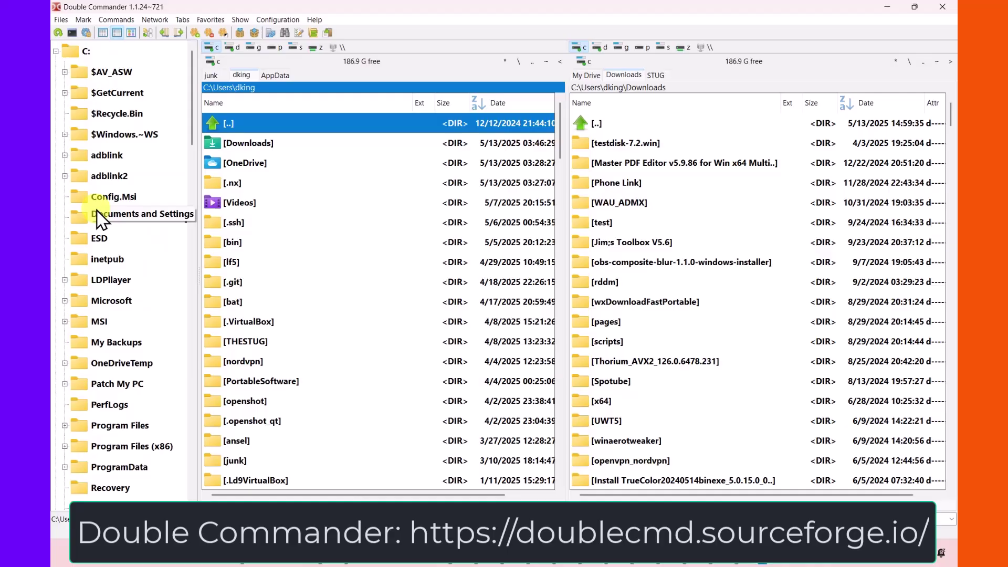
scroll(99, 218, down, 15)
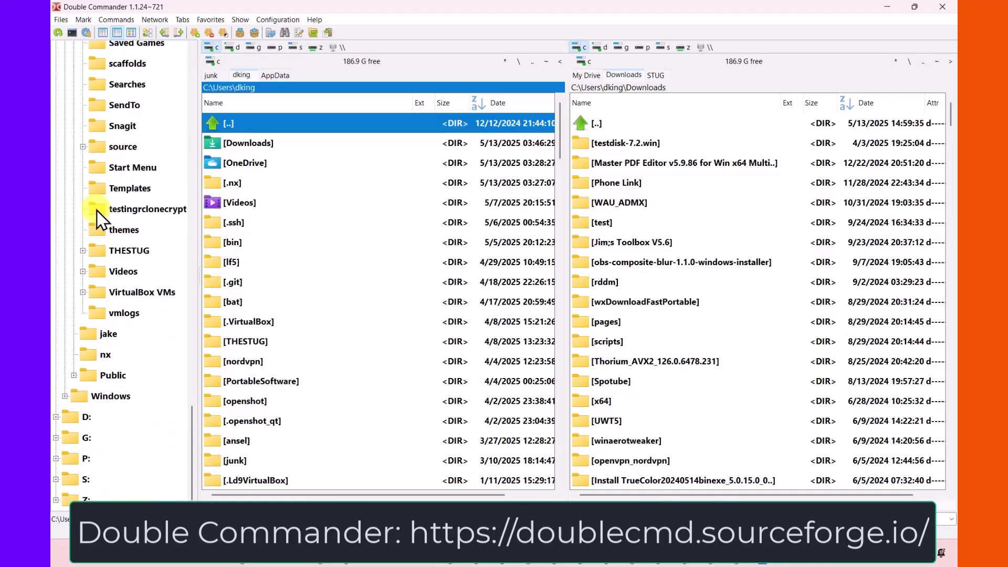
scroll(100, 218, up, 20)
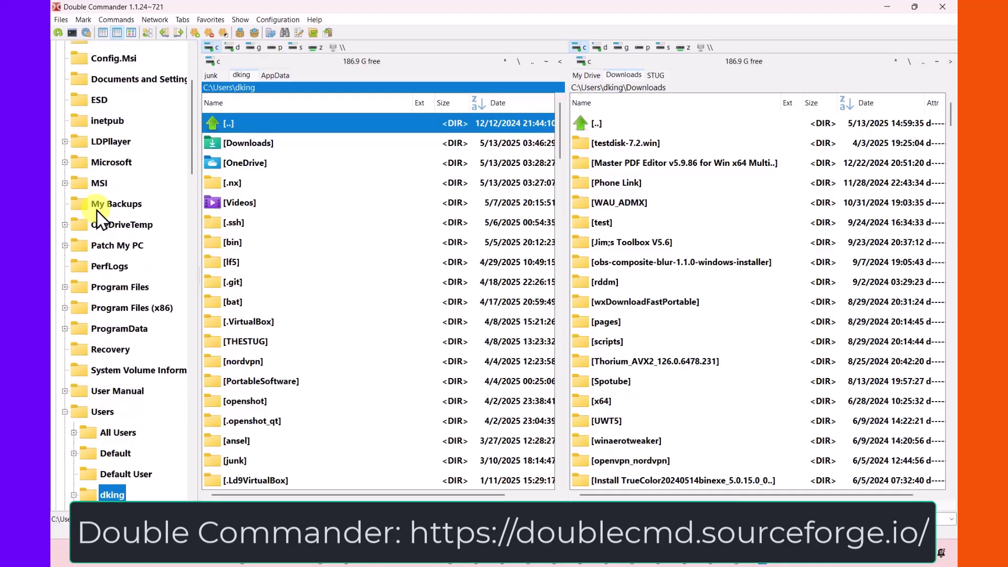
scroll(100, 218, up, 3)
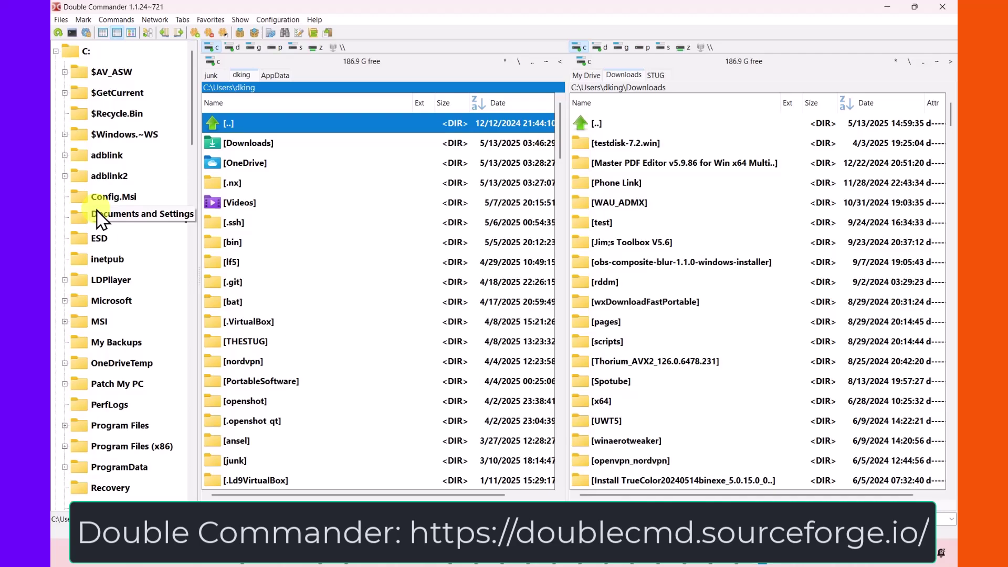
scroll(81, 321, down, 7)
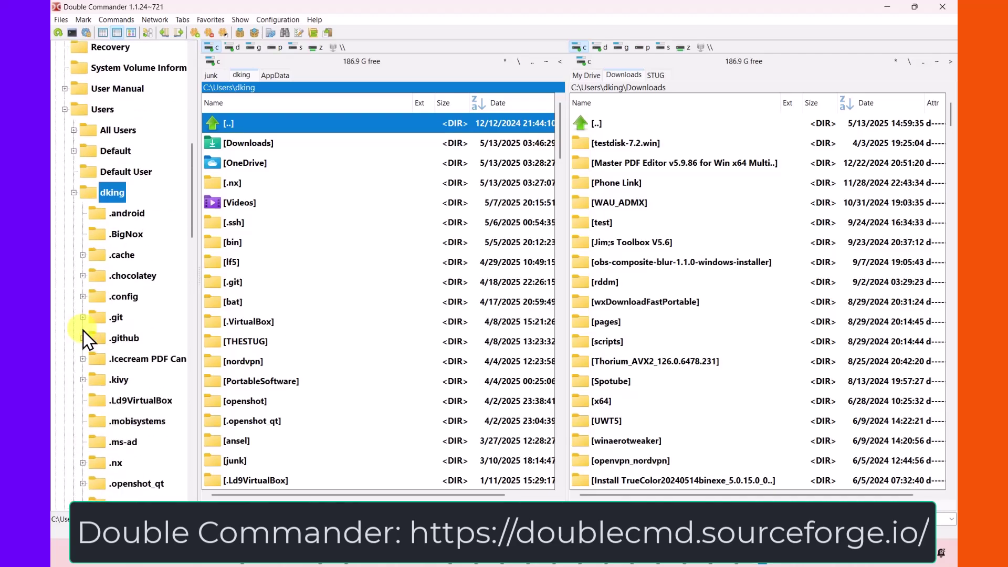
scroll(84, 338, up, 6)
scroll(85, 339, down, 9)
scroll(84, 339, up, 4)
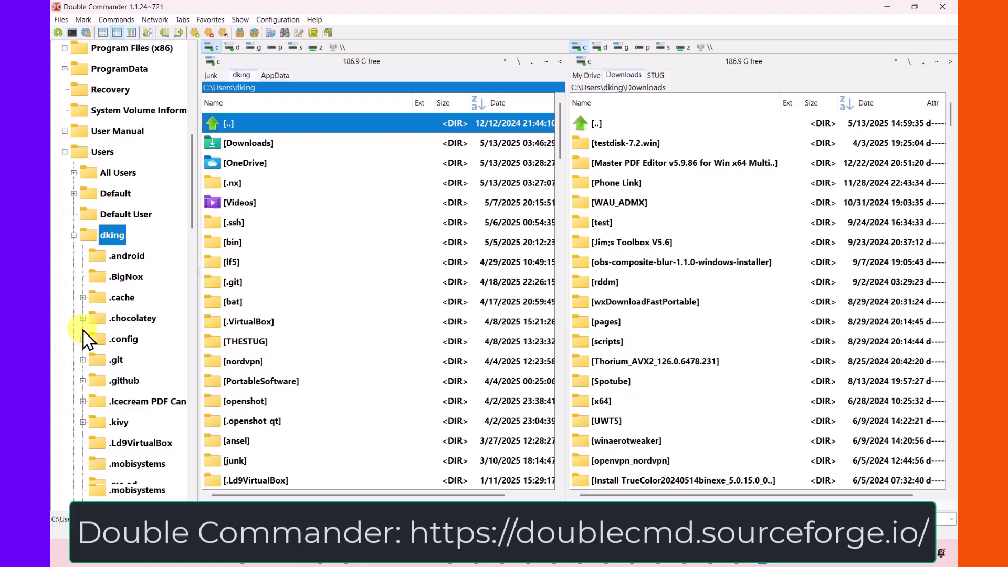
scroll(85, 339, down, 4)
scroll(86, 339, down, 15)
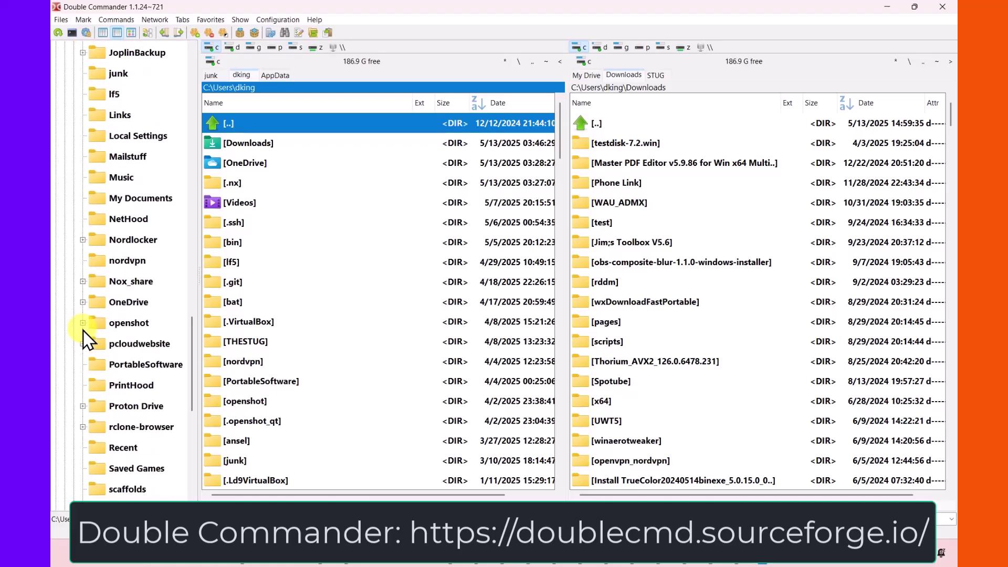
scroll(84, 333, up, 20)
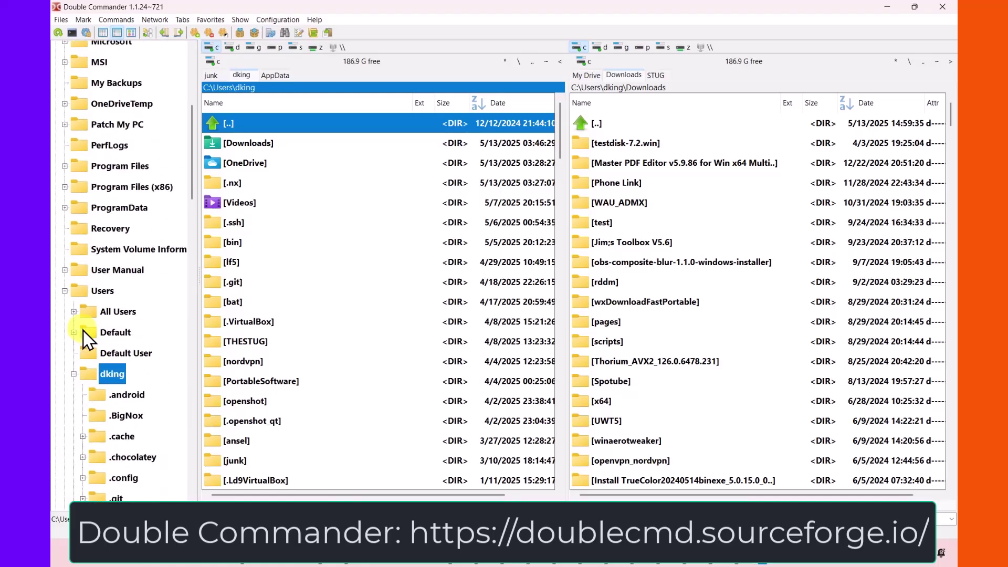
click(56, 51)
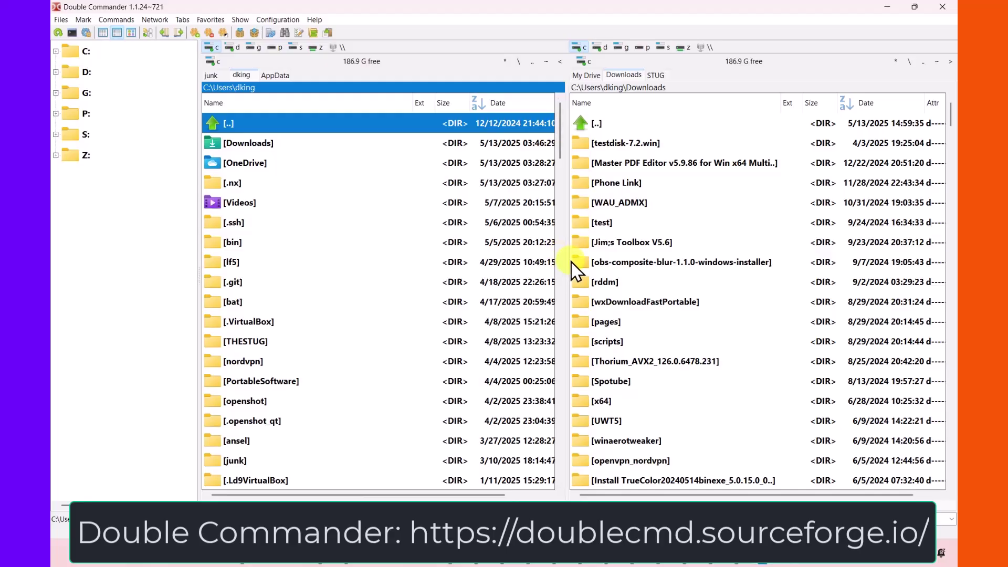
Drag the panel splitter to about 44.8%, then scroll through the left home-folder file list
mouse_move(569, 263)
mouse_down()
mouse_move(656, 266)
mouse_move(541, 269)
mouse_move(540, 281)
mouse_move(572, 280)
mouse_up()
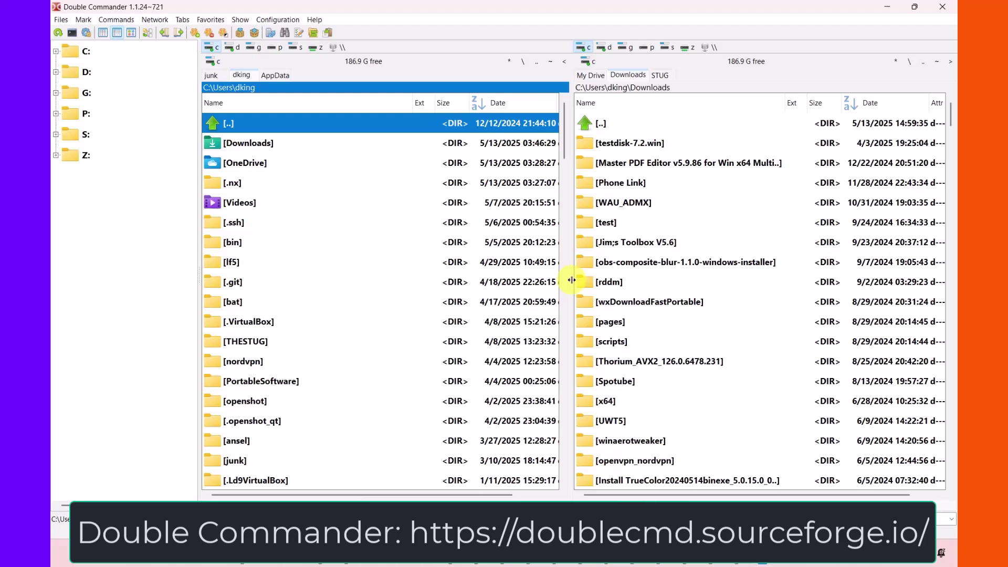
mouse_move(397, 185)
scroll(247, 423, down, 15)
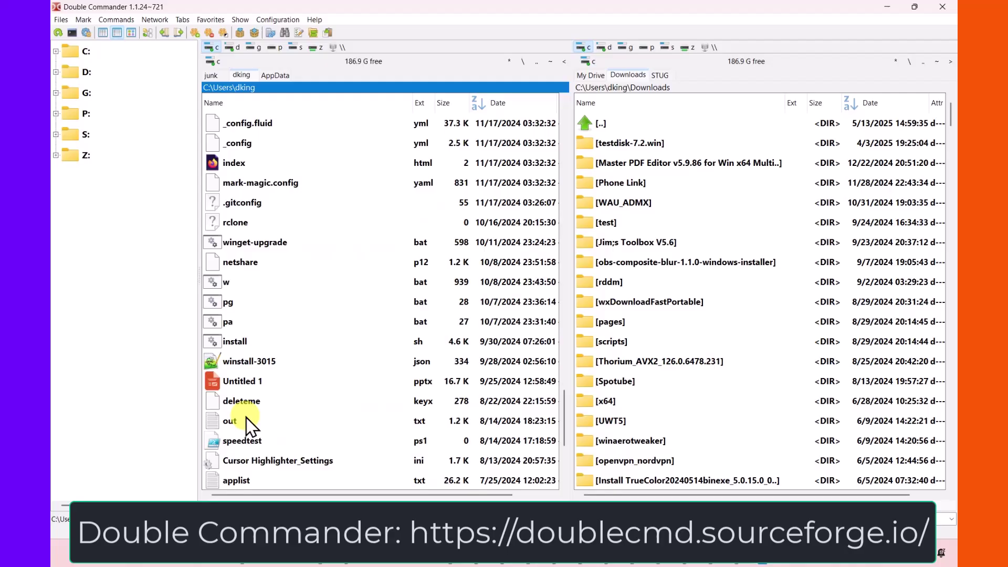
scroll(247, 423, up, 8)
scroll(246, 423, down, 8)
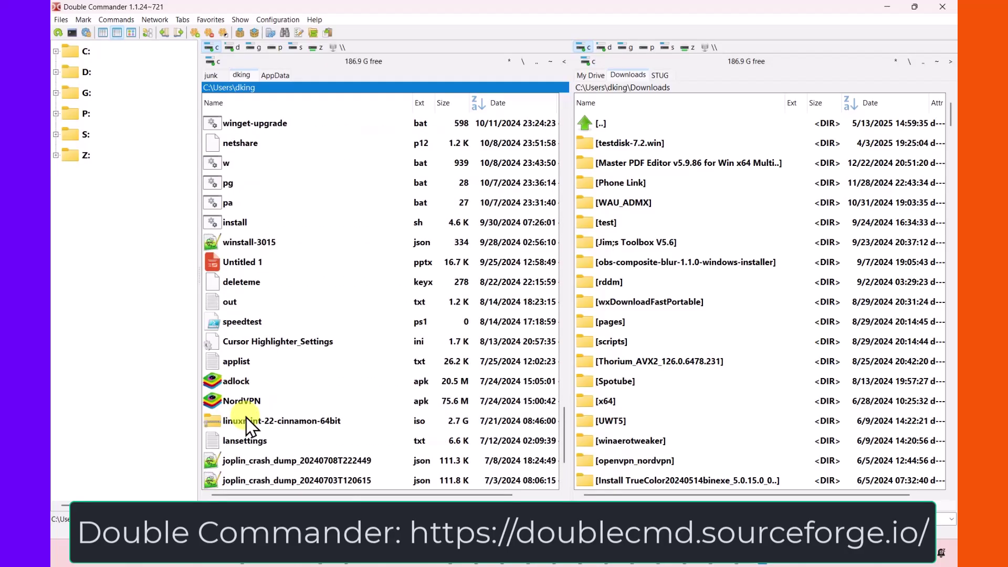
In Options > Fonts, raise the Main Font size from 11 to 18 and apply it
click(279, 20)
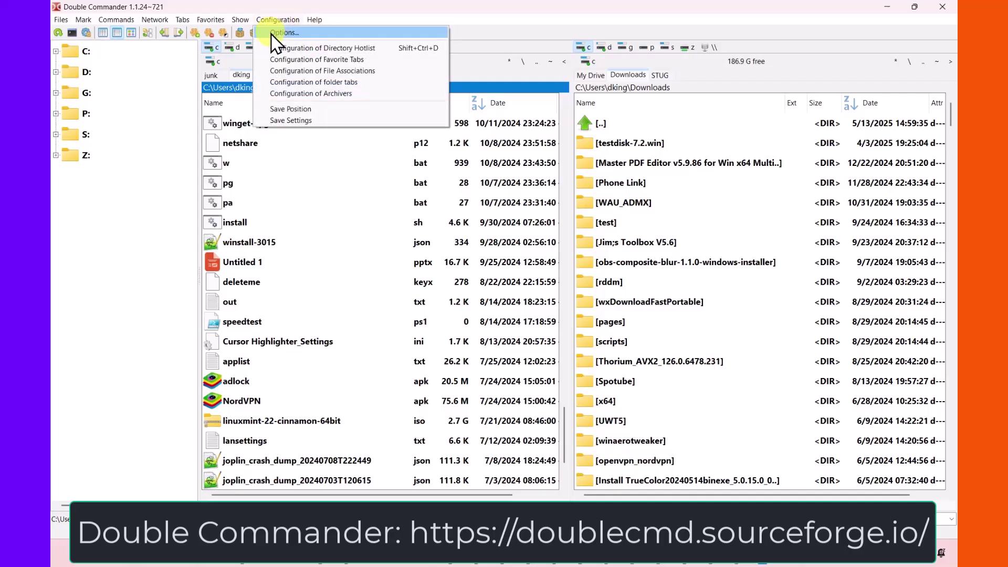
click(274, 33)
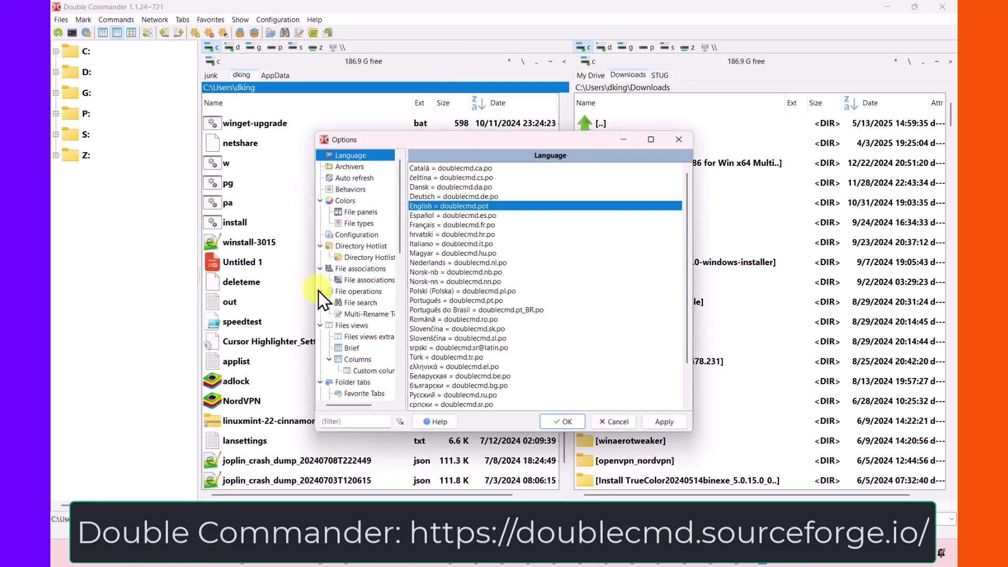
scroll(332, 338, down, 5)
scroll(332, 340, down, 2)
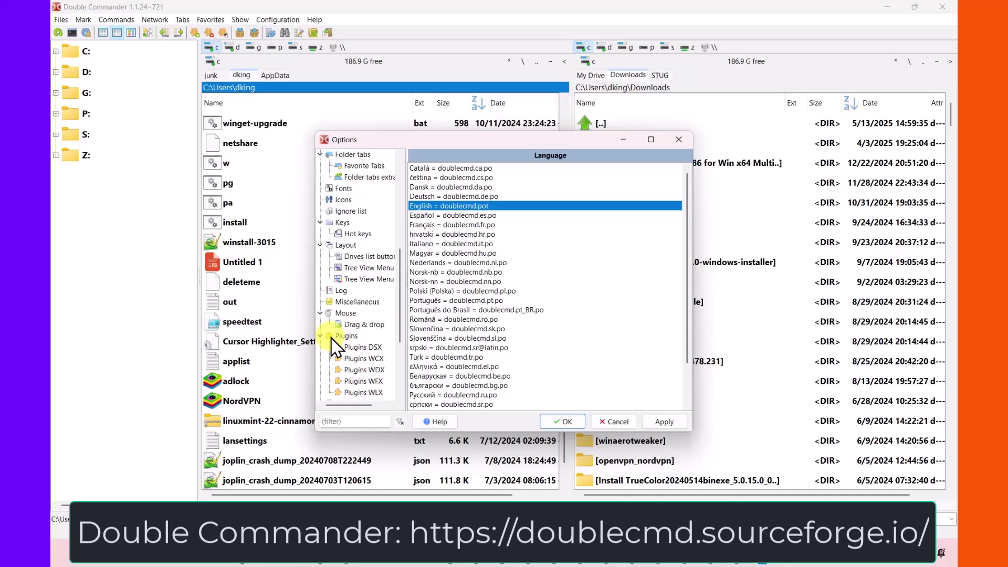
click(341, 189)
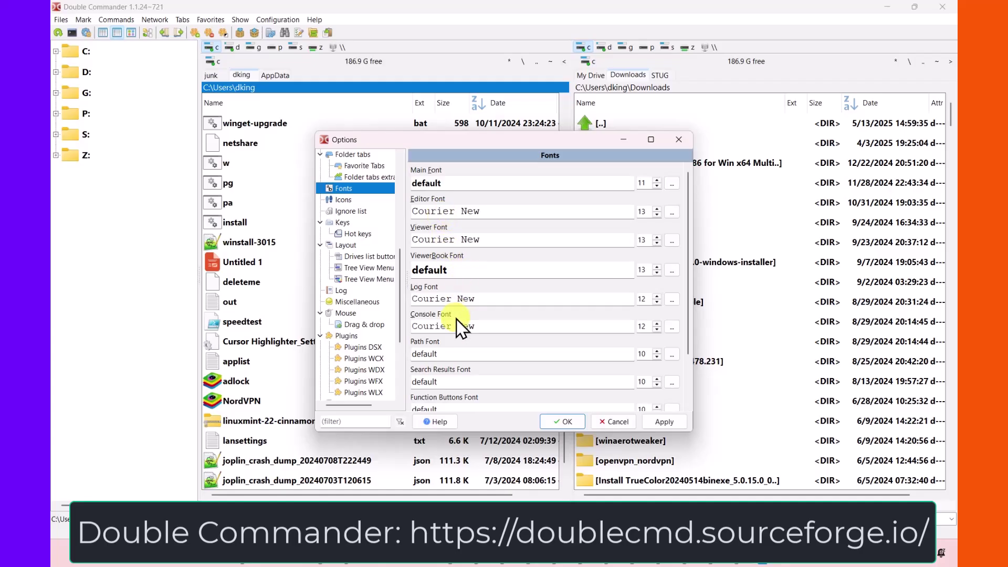
scroll(456, 349, down, 3)
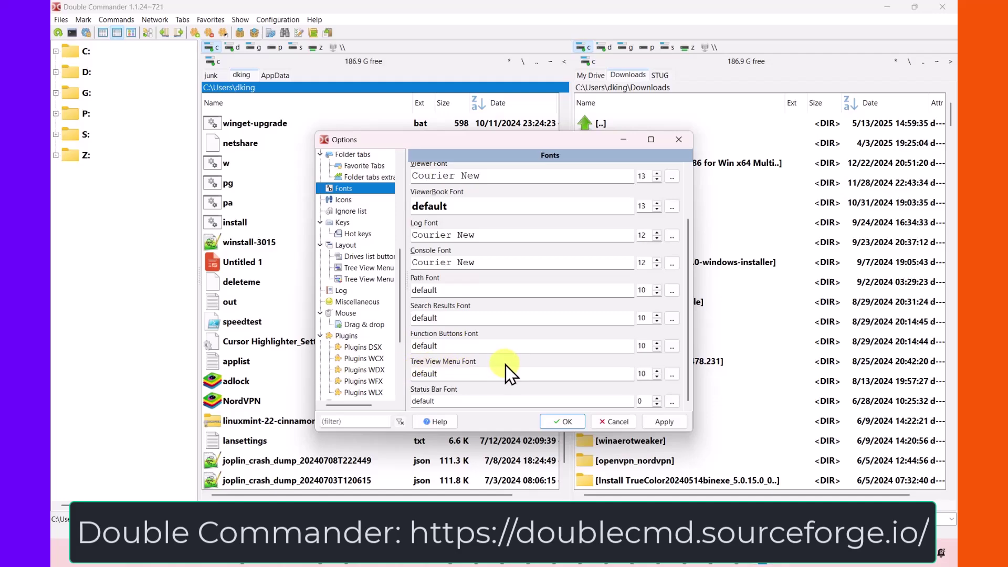
scroll(508, 321, up, 3)
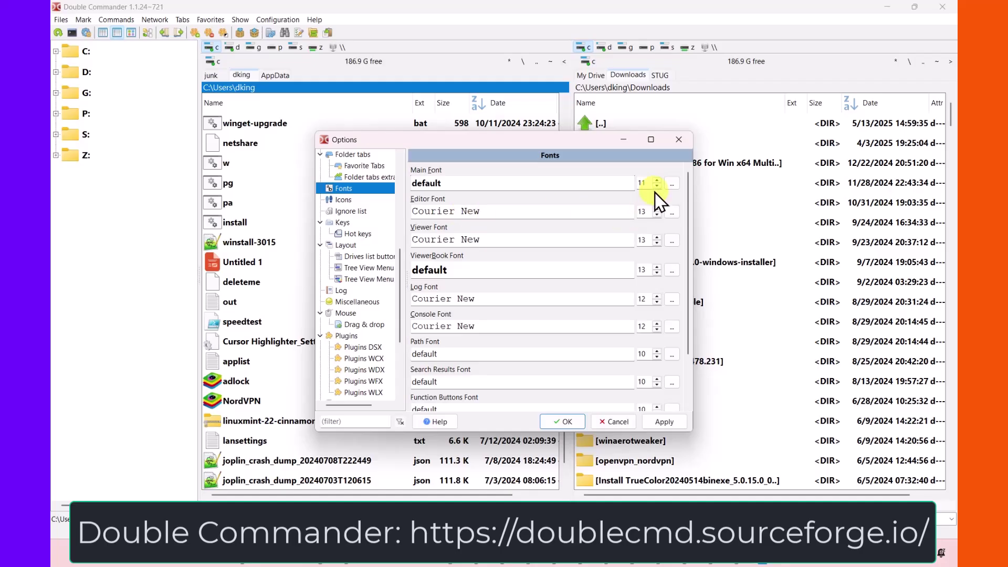
click(657, 179)
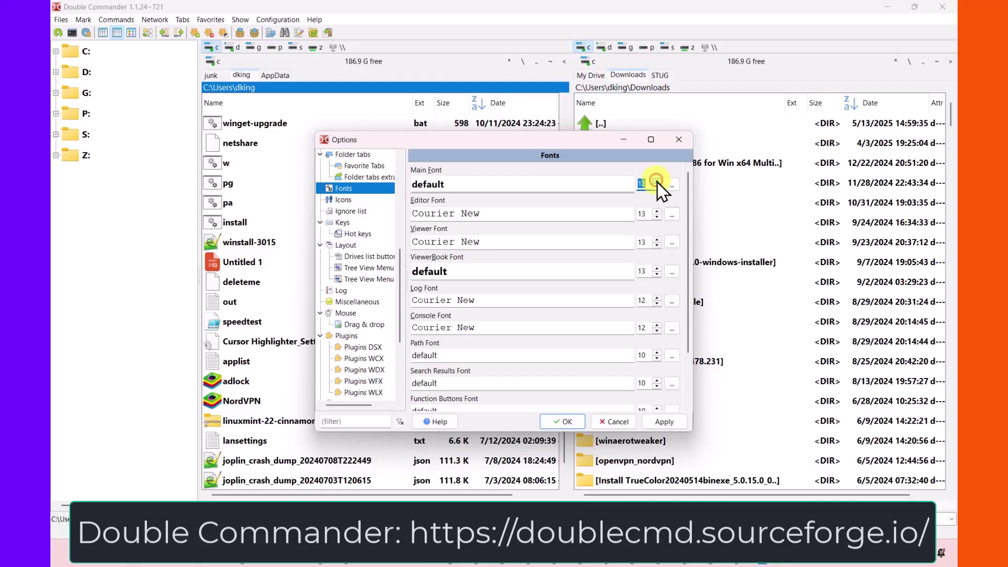
click(657, 179)
click(657, 180)
click(657, 180)
click(657, 181)
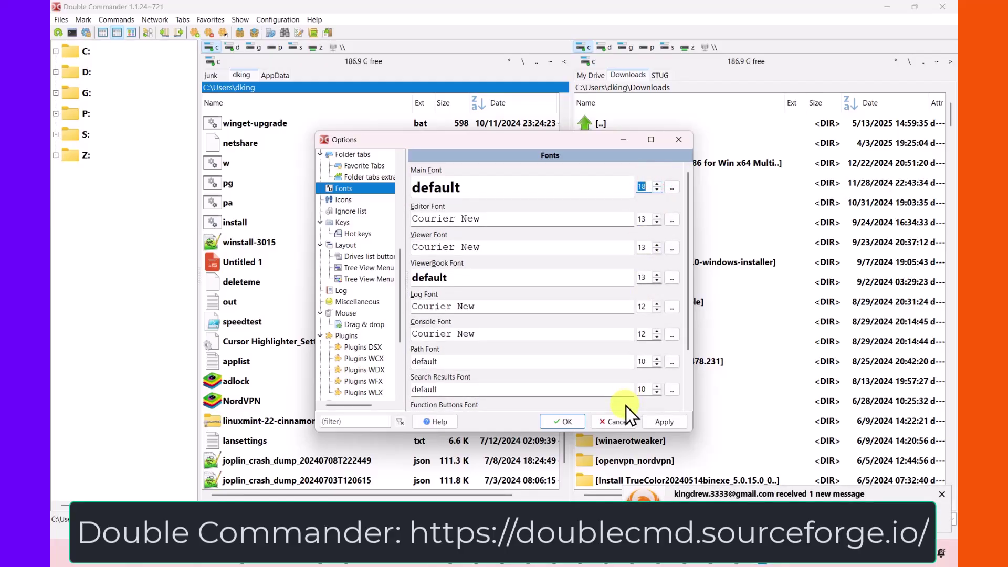
click(561, 424)
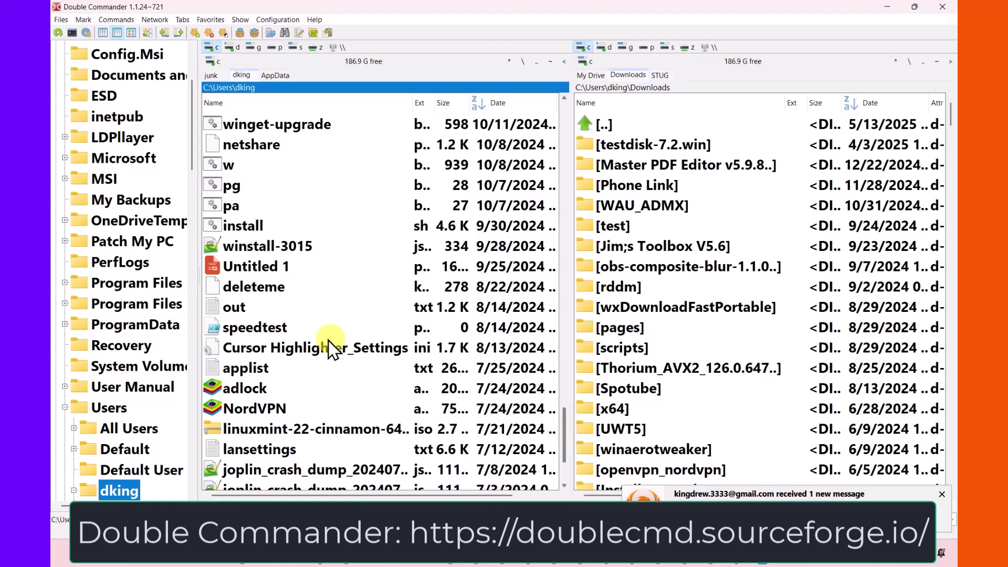
scroll(299, 318, down, 2)
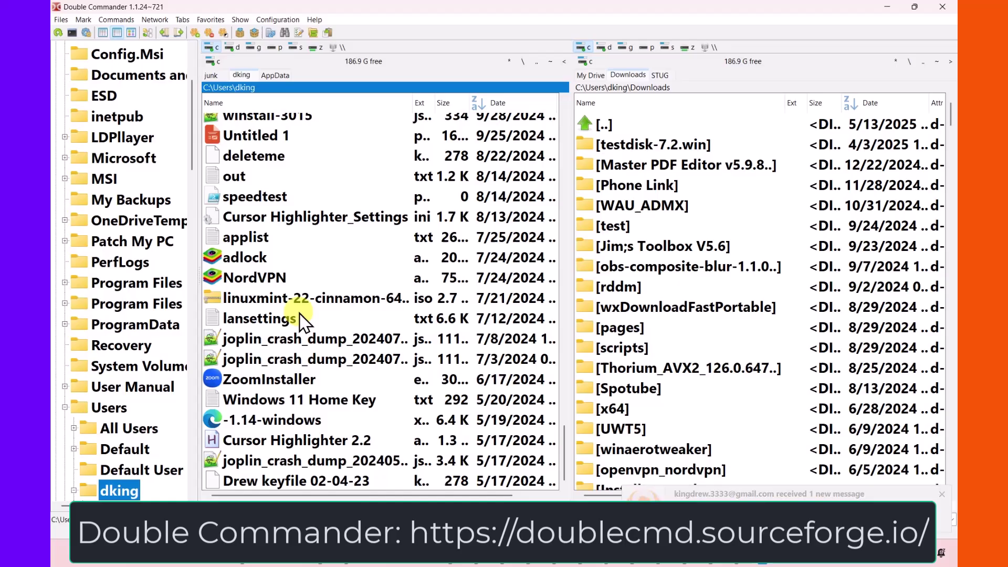
Reopen the Fonts options and lower the Main Font size to 12, confirming with OK
click(269, 19)
click(275, 32)
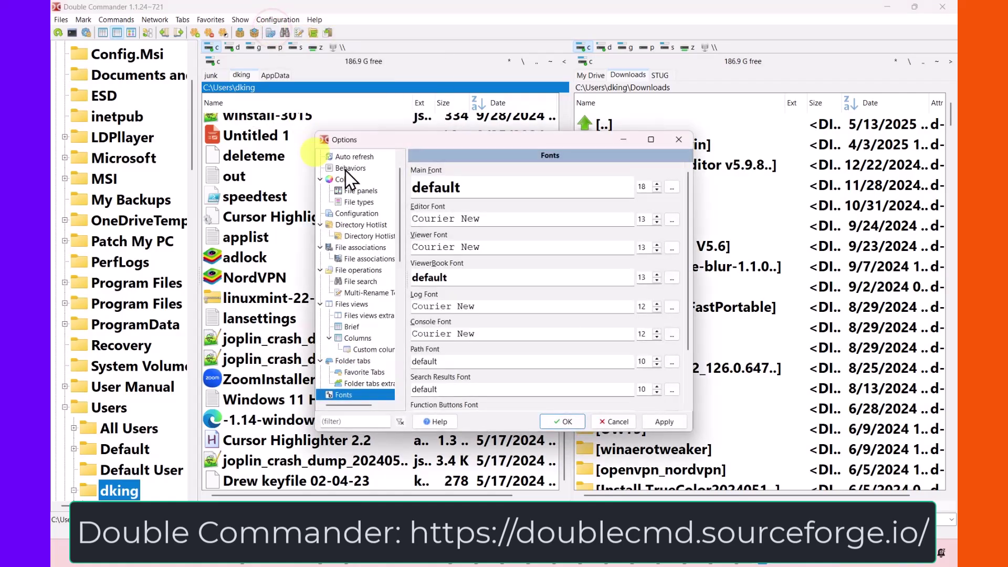
click(656, 189)
click(657, 190)
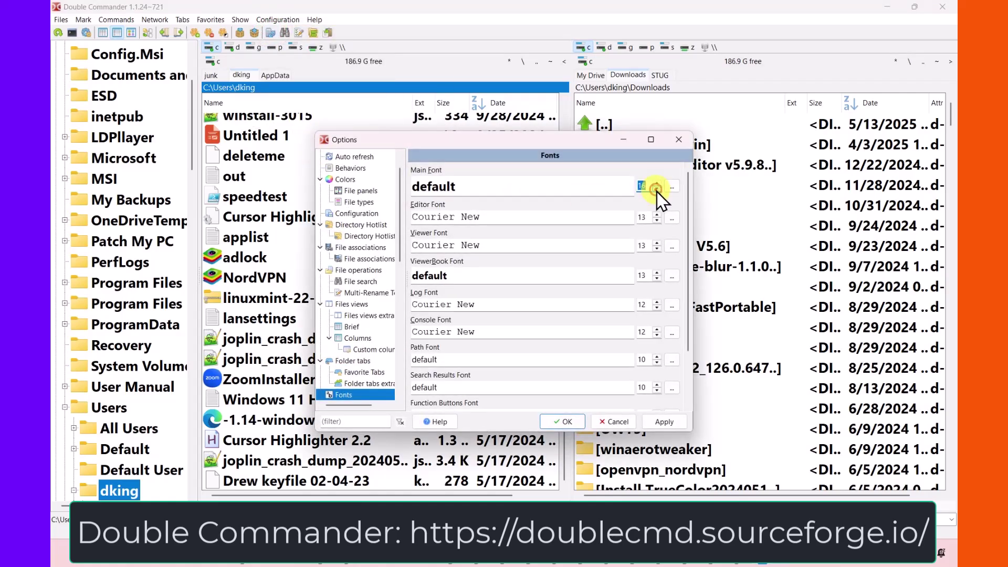
click(656, 189)
click(657, 189)
click(657, 188)
click(656, 188)
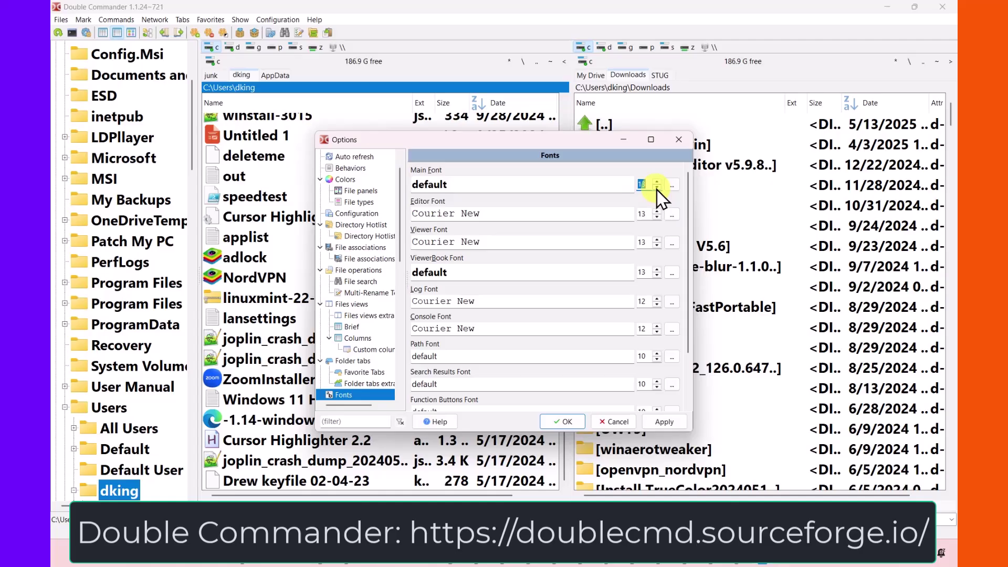
click(561, 422)
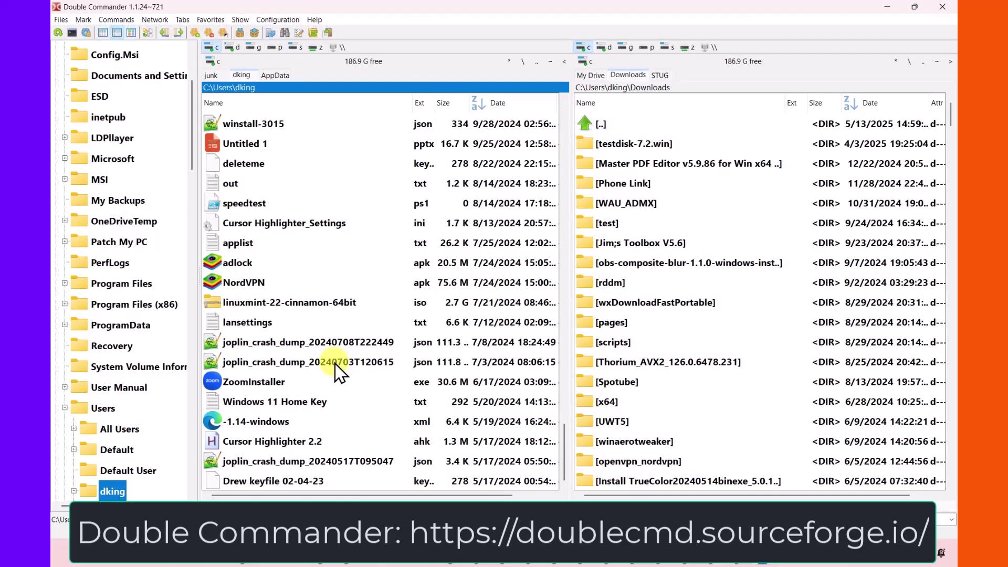
scroll(339, 370, up, 15)
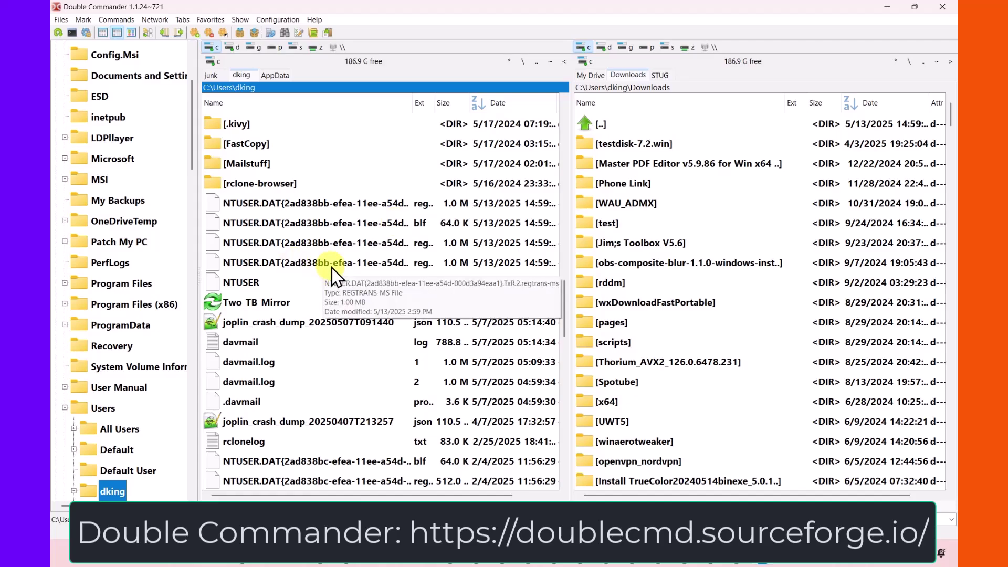
scroll(332, 272, down, 15)
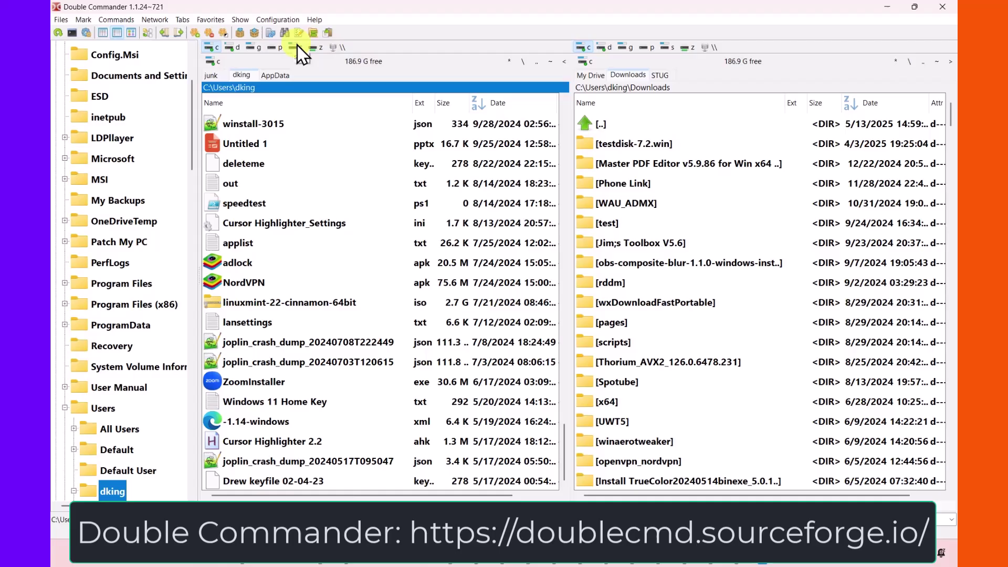
Load the STUG favorite tabs and show Downloads in the right panel via the Directory Hotlist
click(204, 20)
click(215, 79)
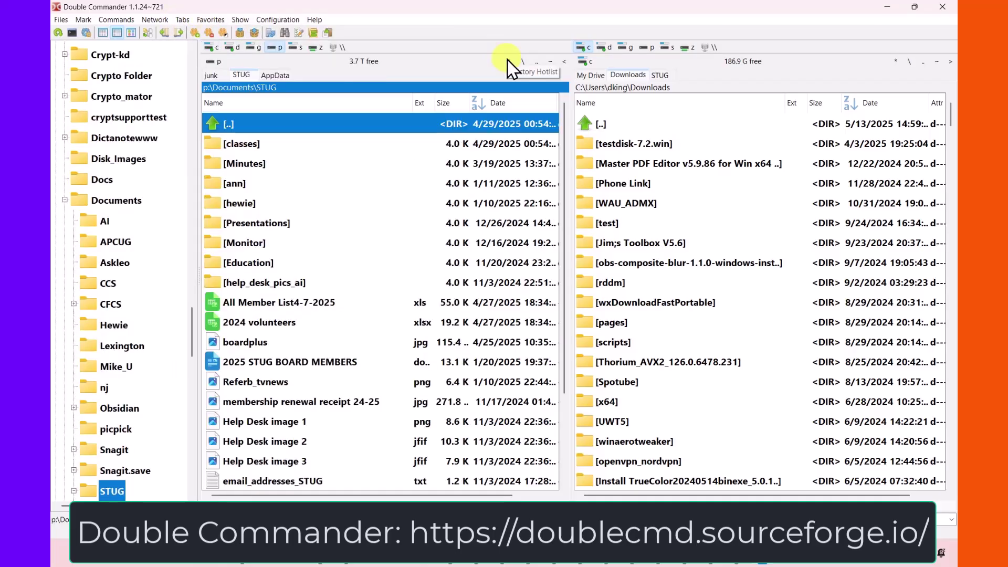
click(509, 63)
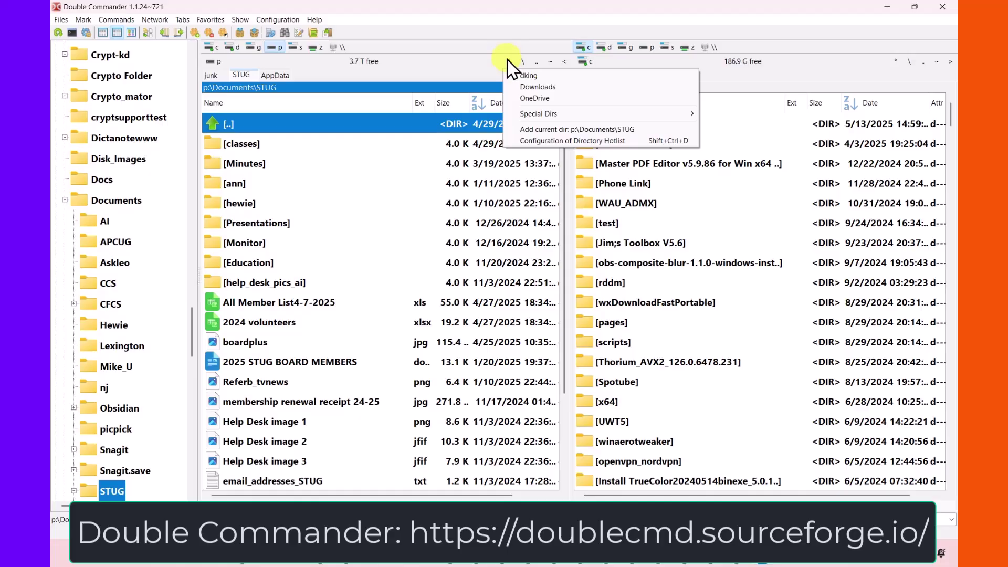
click(531, 87)
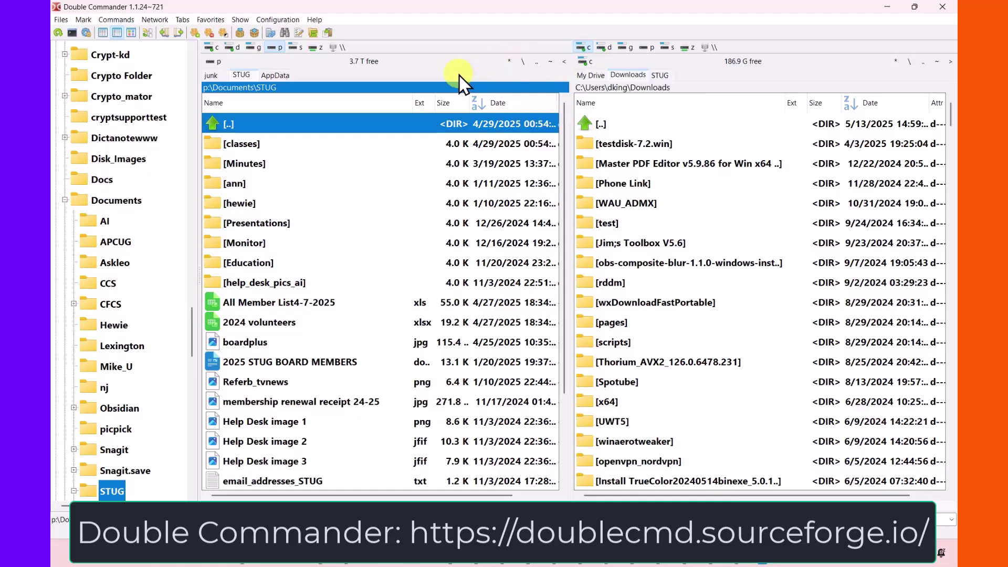
Switch the left panel to drive S, then open the home folder from the hotlist in a new tab
click(297, 48)
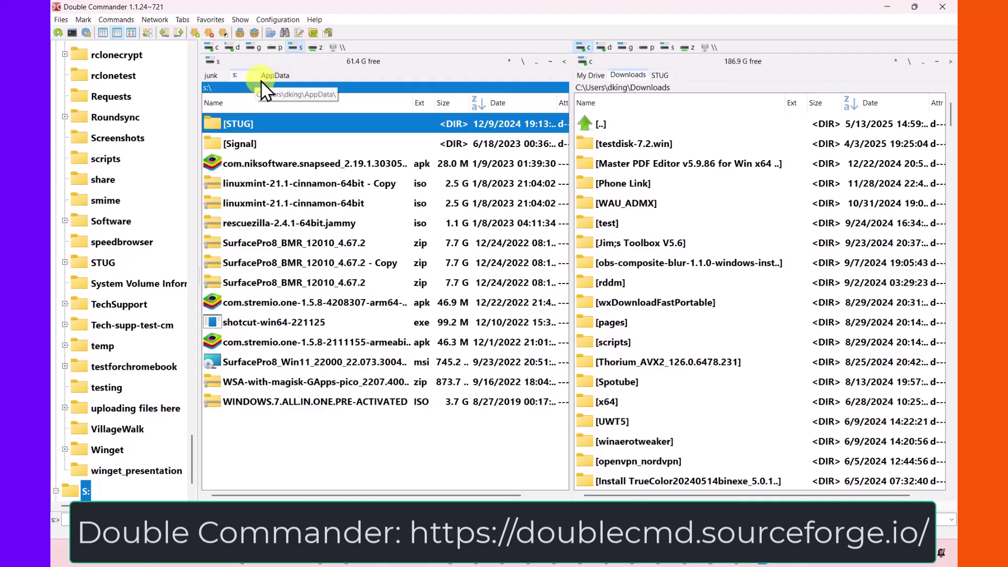
click(509, 61)
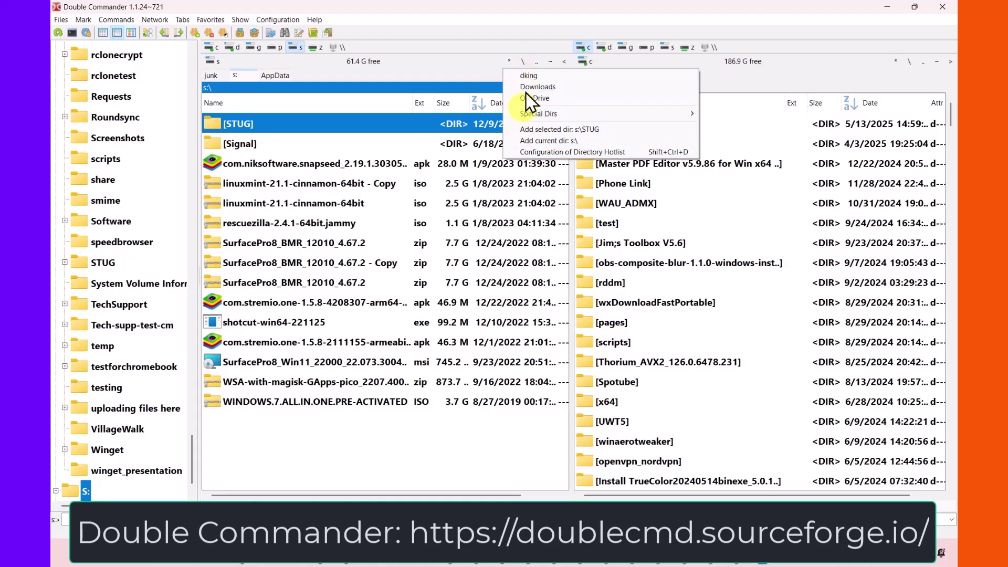
click(528, 76)
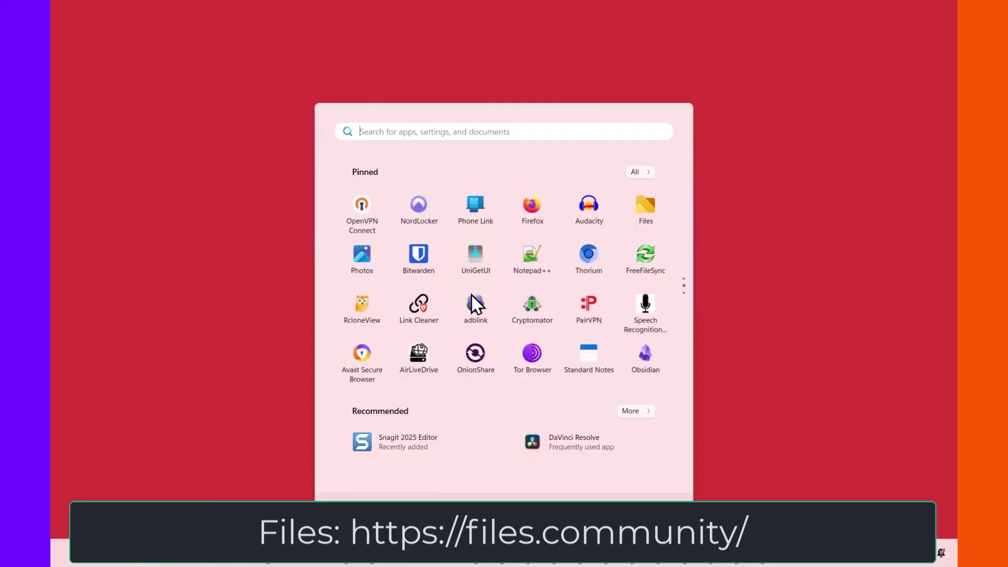
Launch the Files app from Start and scroll its sidebar down to the Tags section
click(647, 205)
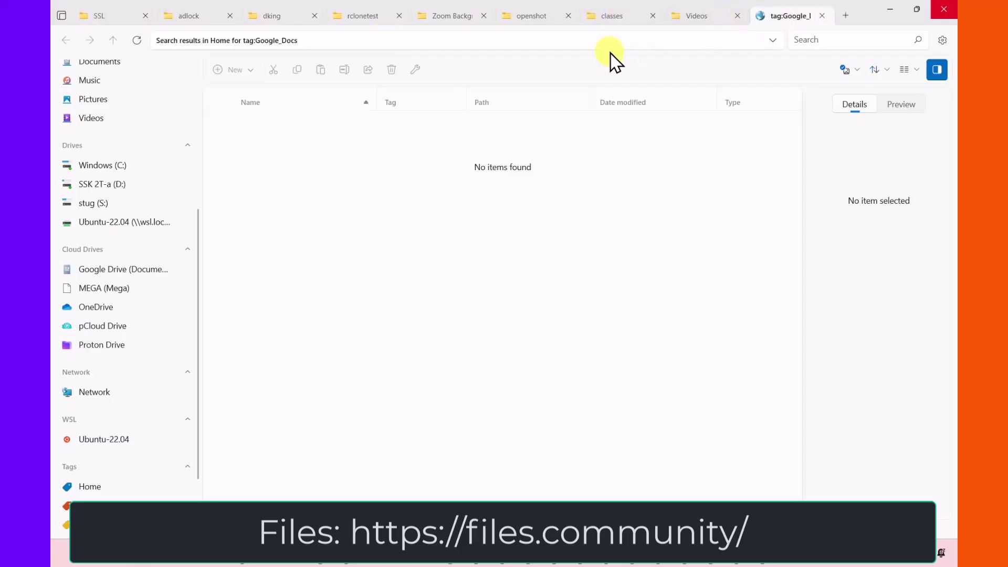
scroll(56, 97, up, 5)
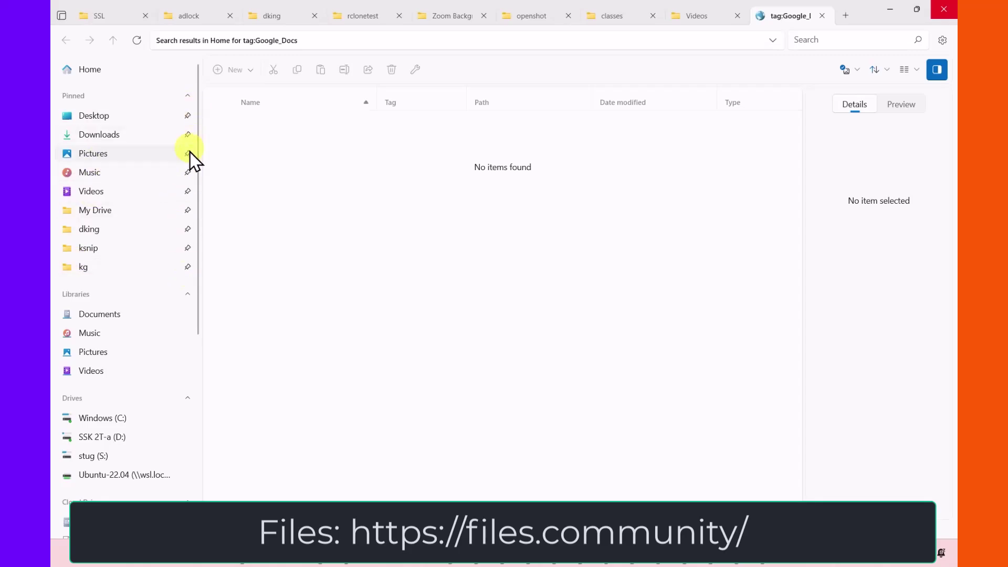
scroll(119, 250, down, 3)
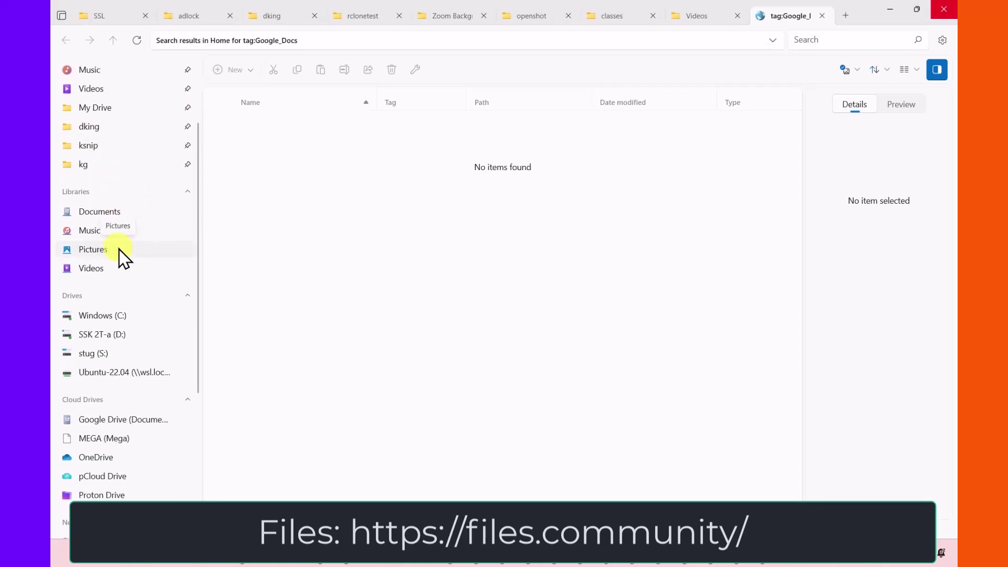
scroll(120, 251, down, 2)
scroll(120, 251, down, 3)
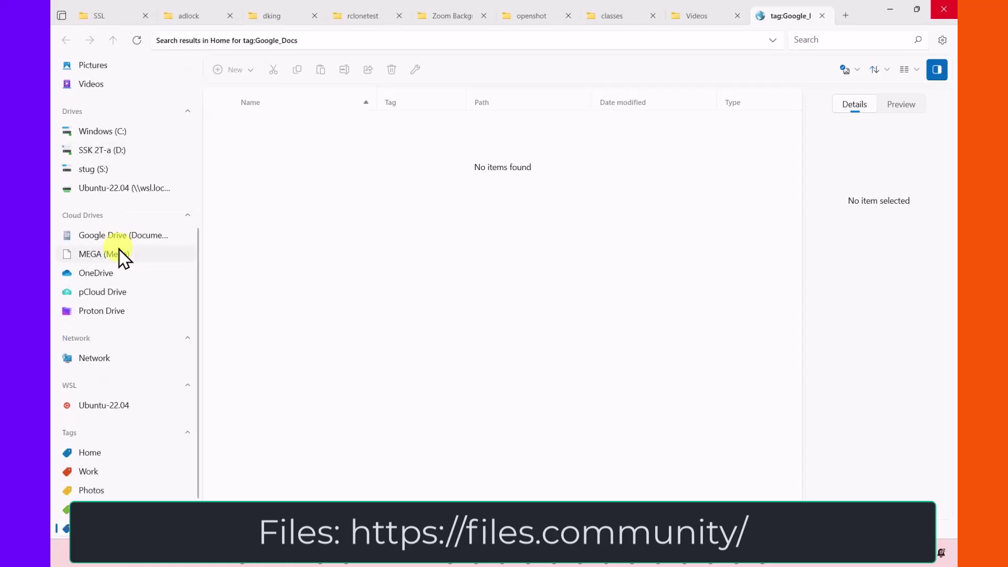
scroll(120, 252, down, 2)
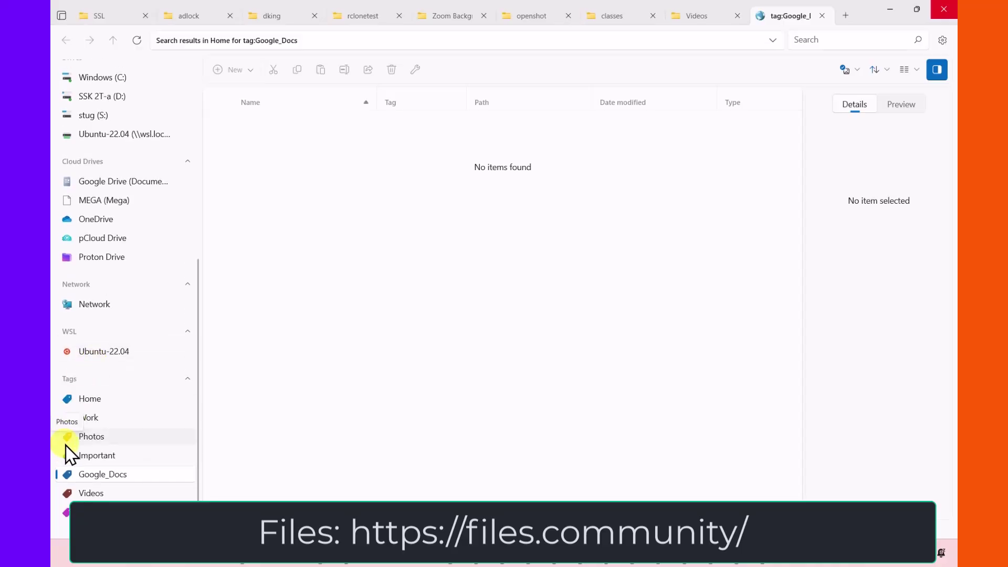
Show the Work-tagged items, open downloads on SSK 2T-a (D:), then go to Windows (C:)
click(84, 418)
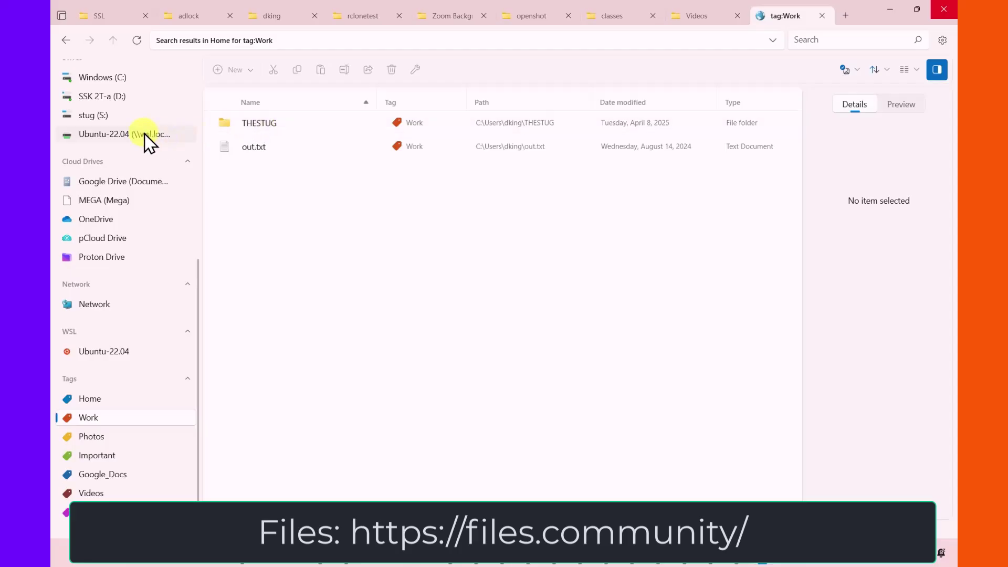
click(101, 98)
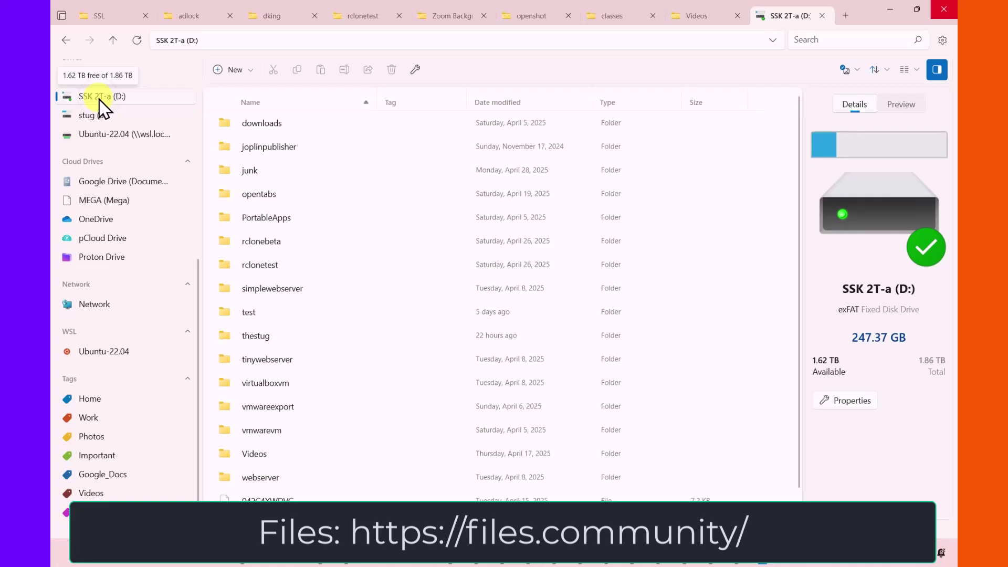
click(259, 124)
double_click(259, 123)
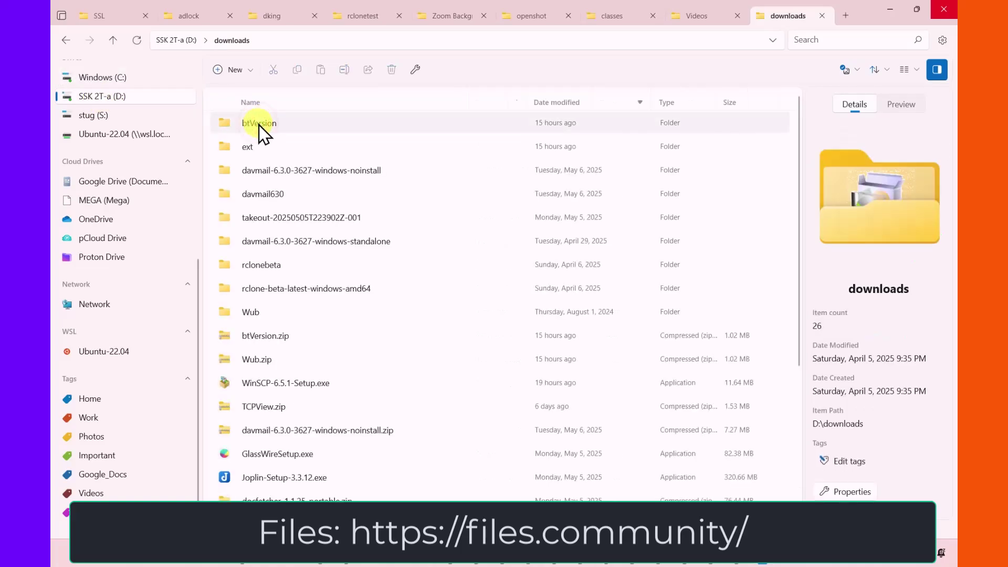
double_click(67, 41)
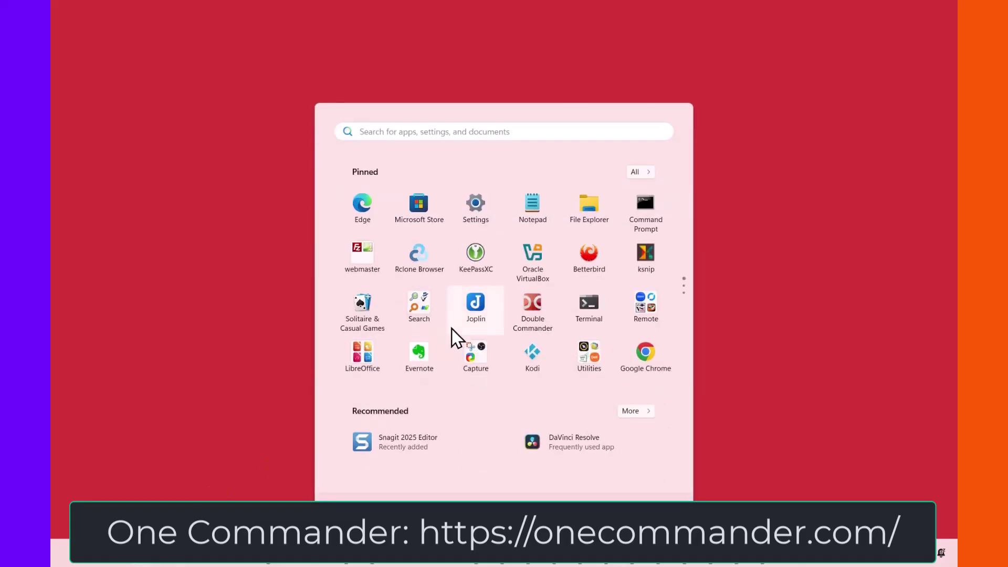
Launch OneCommander and drag the pane divider left to narrow the downloads pane
scroll(452, 329, down, 1)
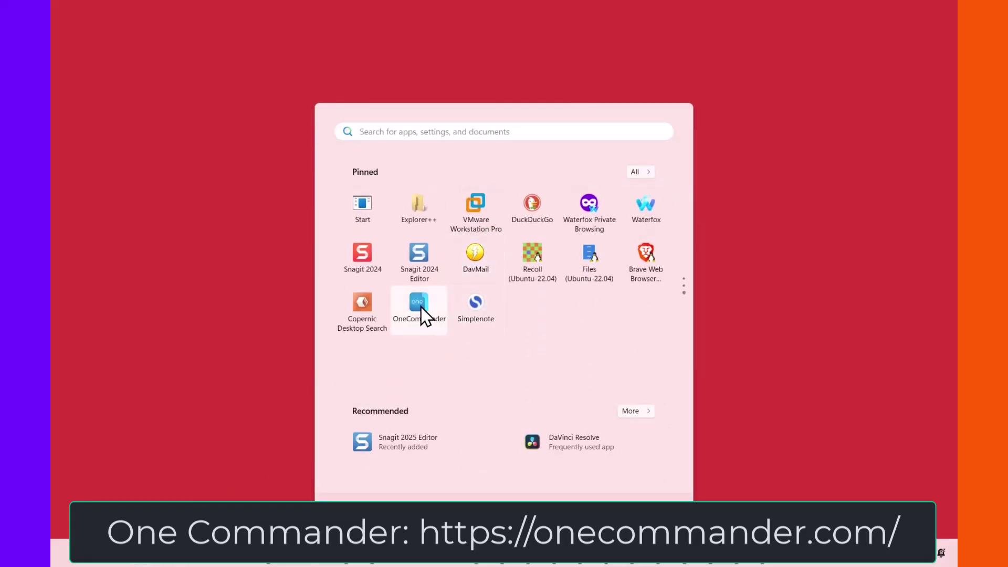
click(423, 314)
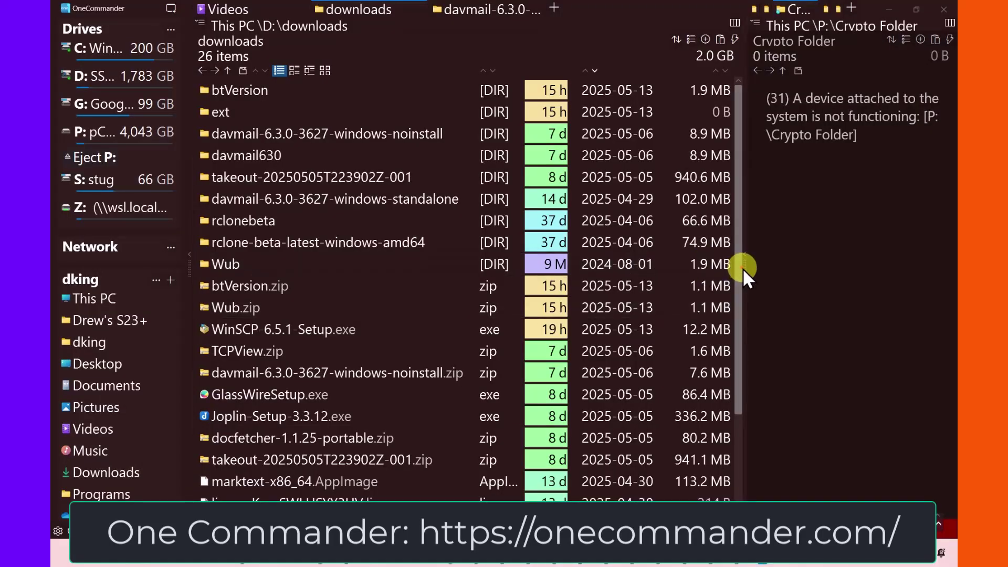
drag(743, 273, 512, 260)
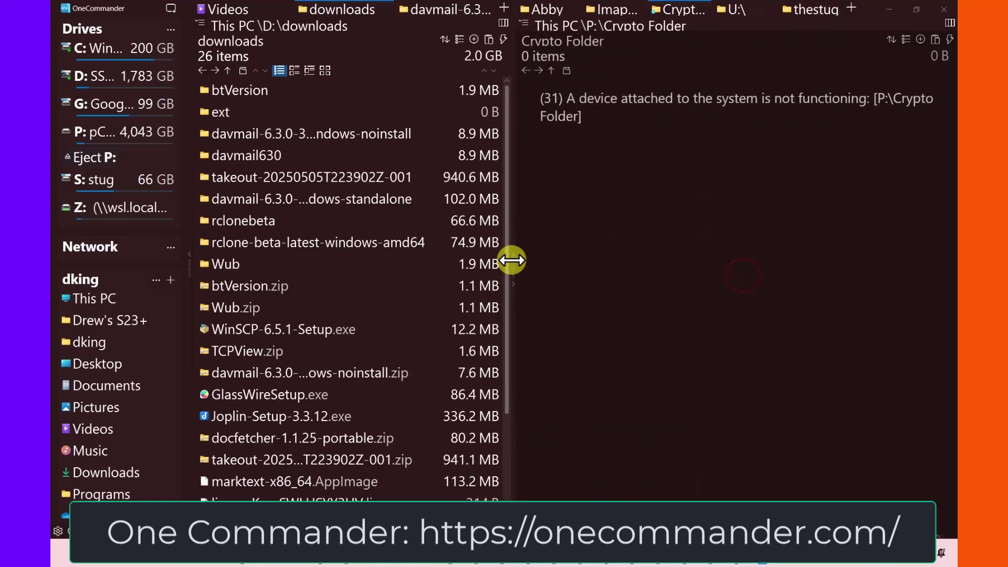
Show the 295-item Abby Google Photos folder in the wider right pane
click(551, 11)
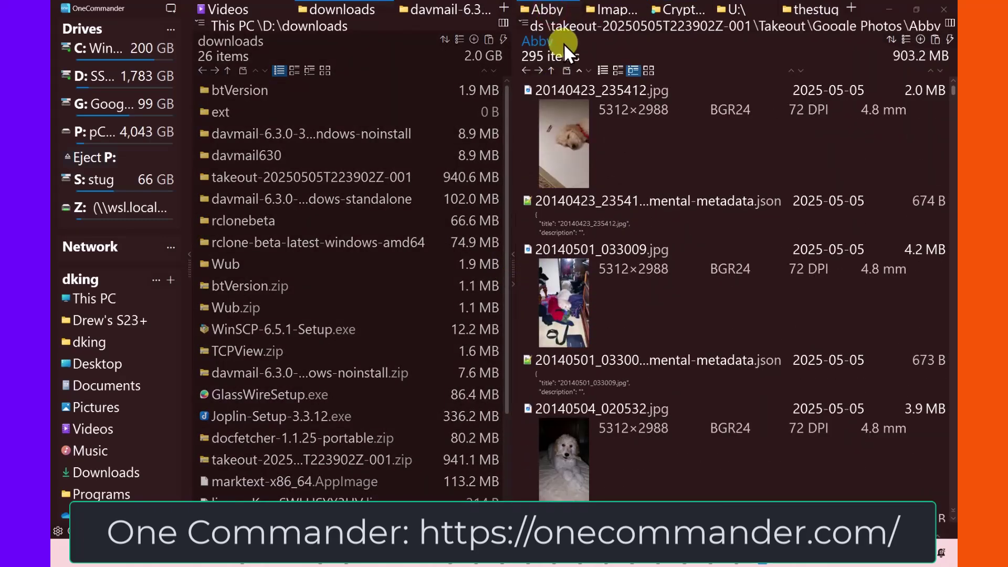
scroll(607, 370, down, 3)
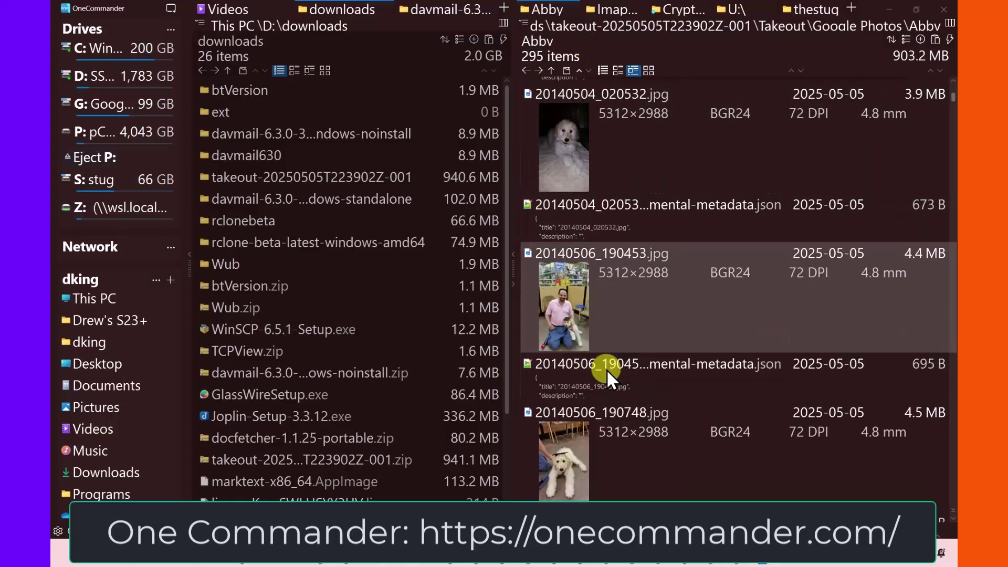
scroll(606, 370, down, 15)
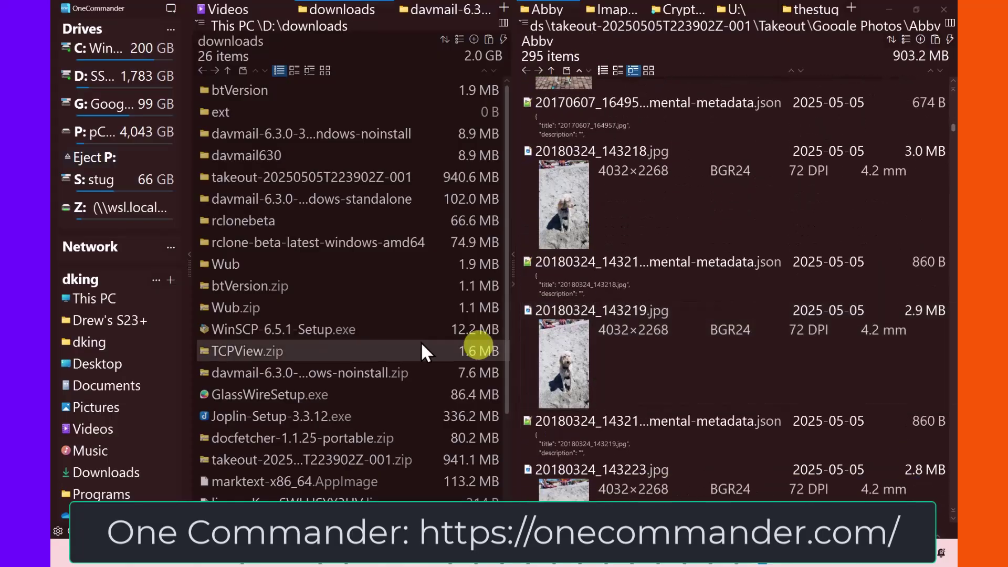
scroll(293, 336, up, 2)
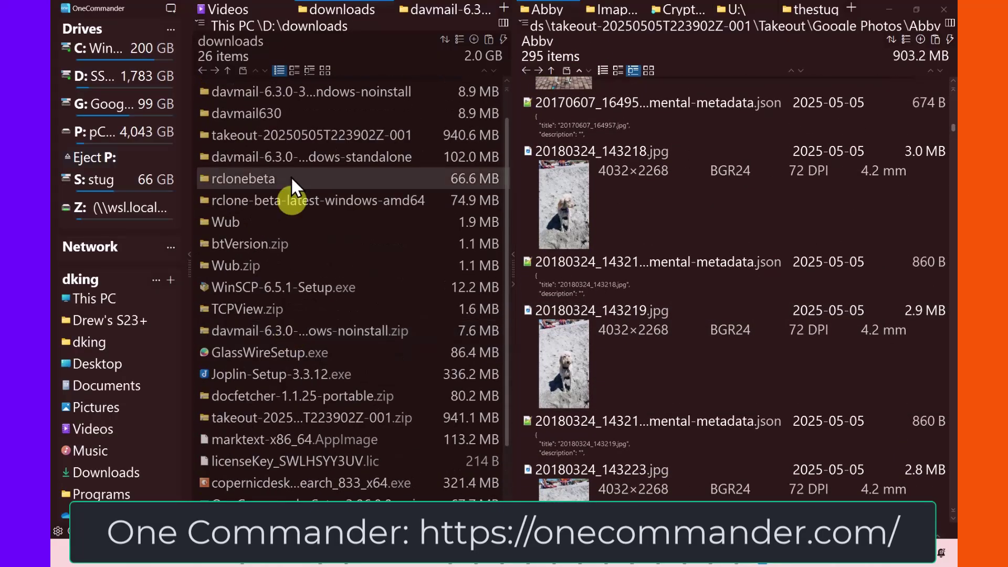
scroll(291, 168, up, 1)
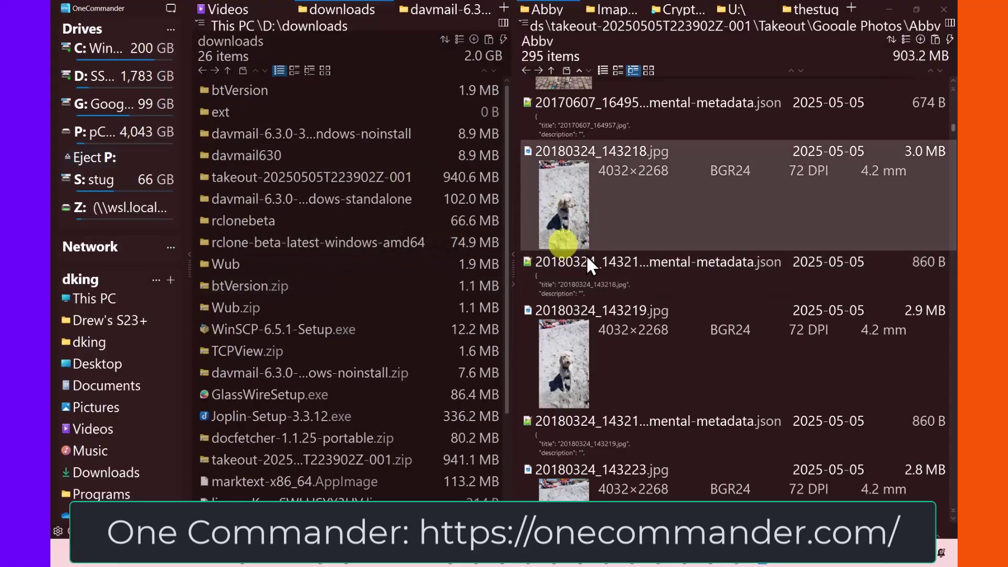
Collapse the Abby pane so D:\downloads fills the window as a single pane
click(514, 254)
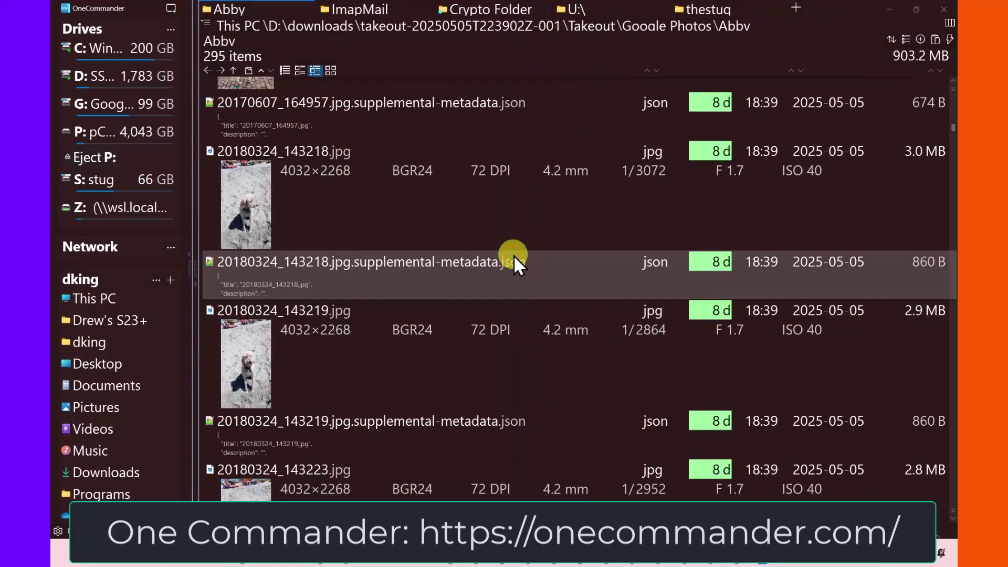
click(195, 286)
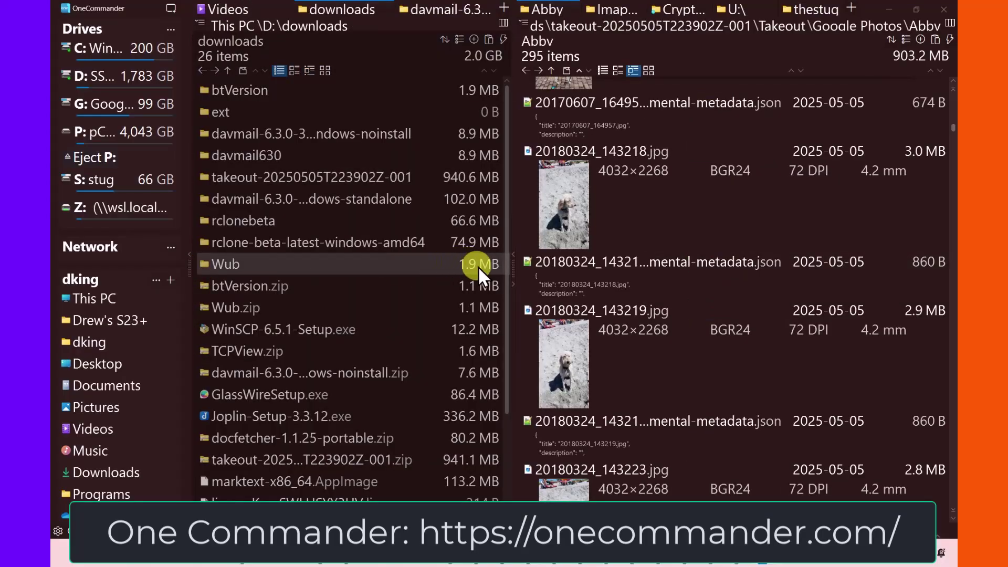
click(514, 284)
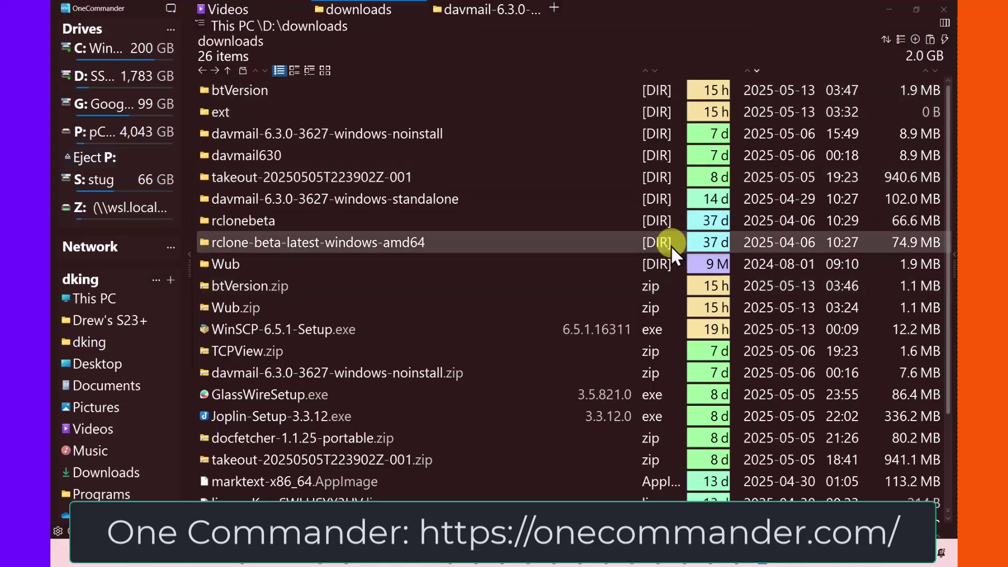
scroll(644, 446, down, 2)
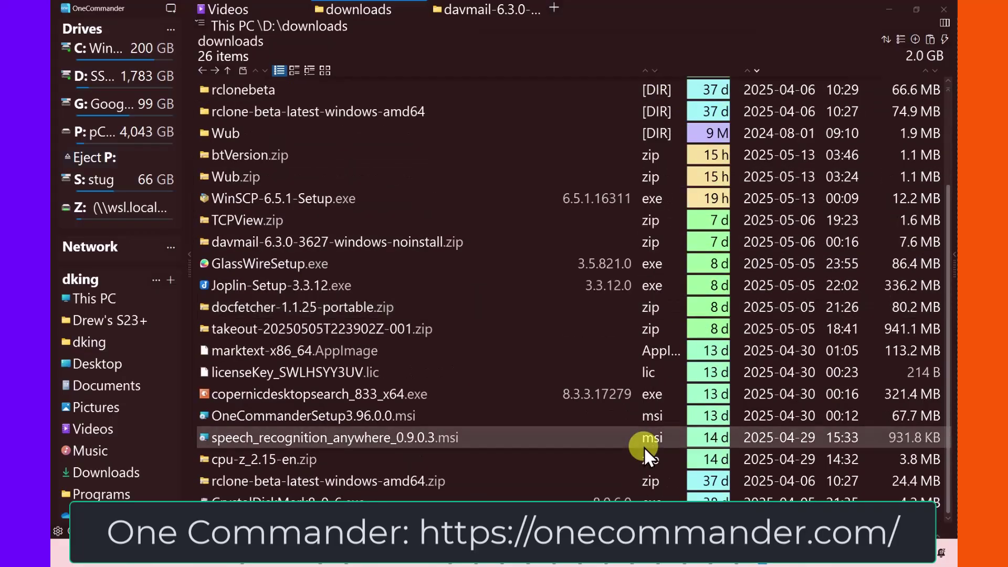
scroll(644, 446, up, 2)
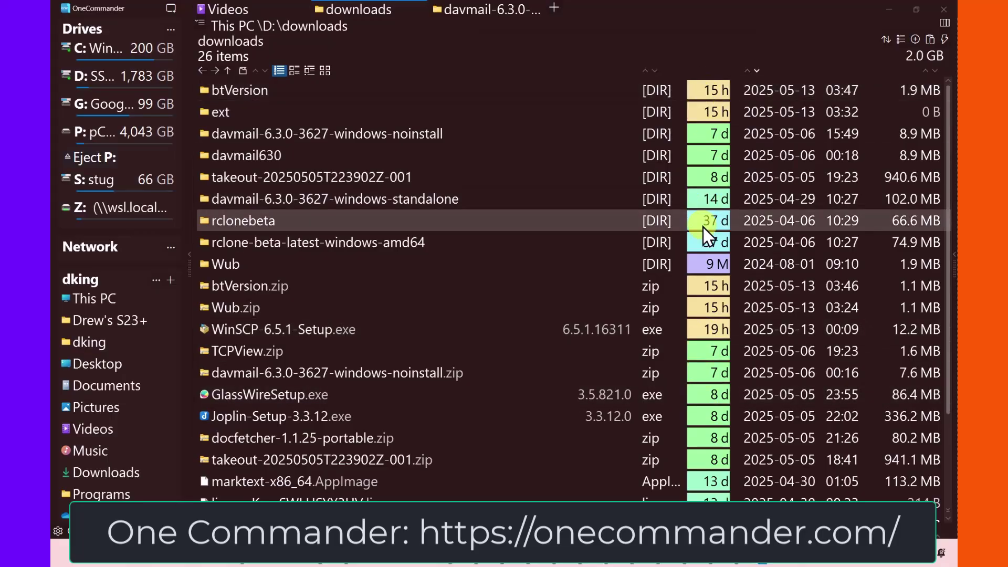
scroll(706, 236, down, 2)
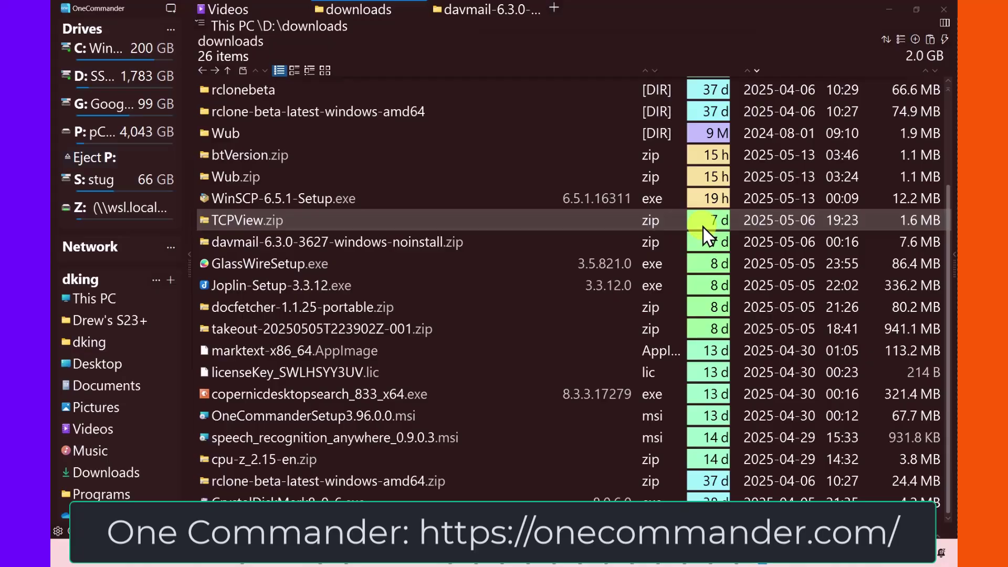
scroll(704, 153, up, 2)
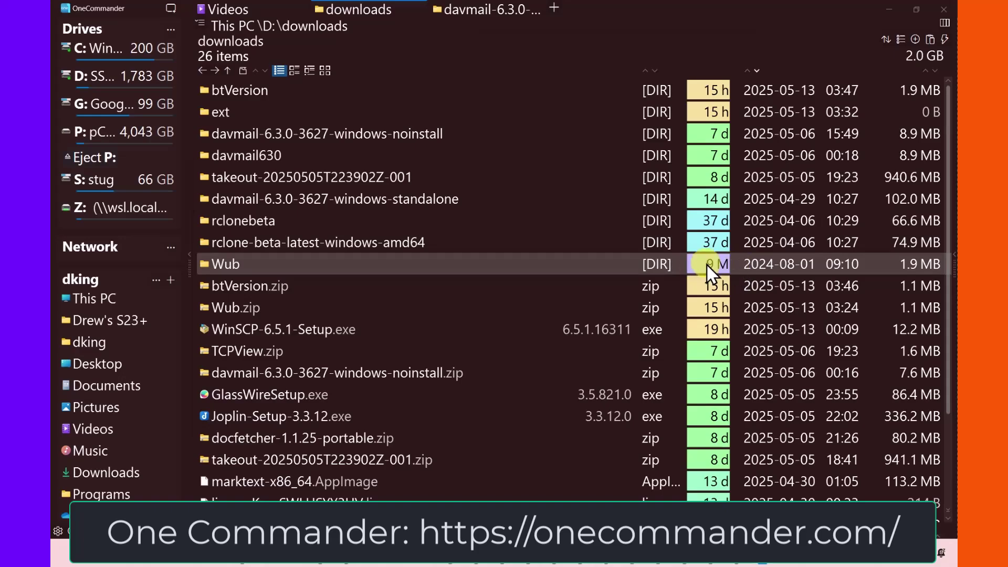
scroll(707, 367, down, 2)
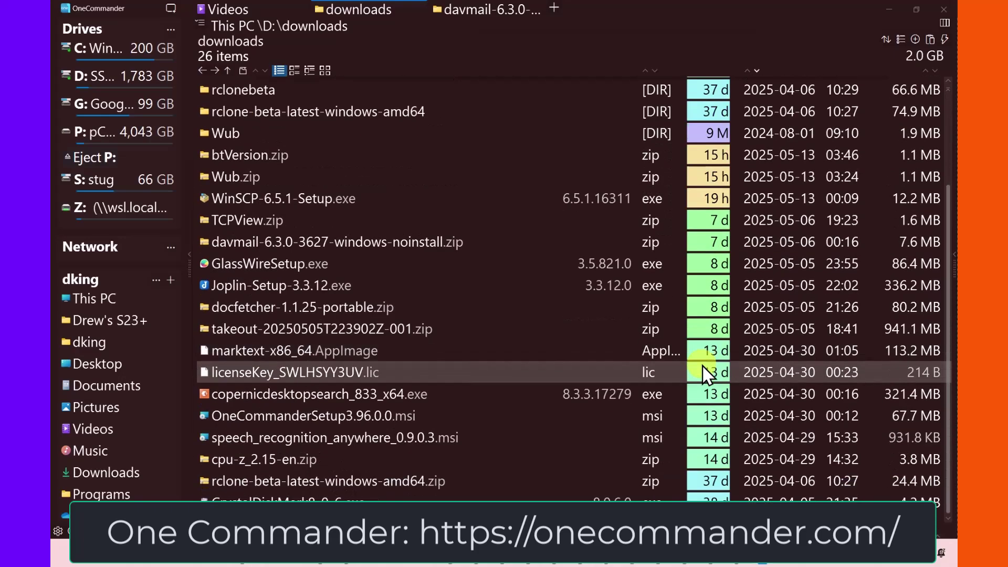
scroll(707, 374, up, 2)
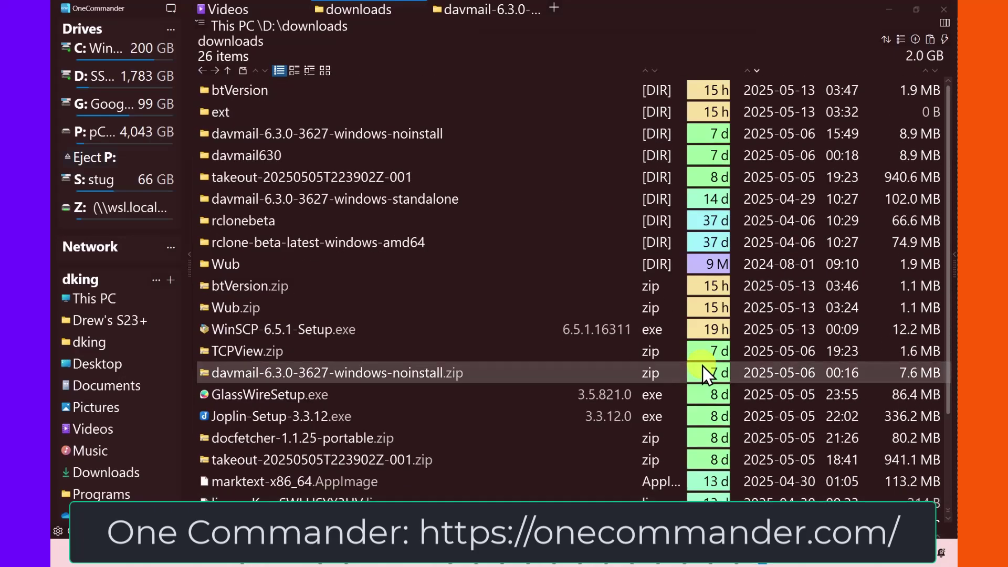
scroll(704, 374, down, 2)
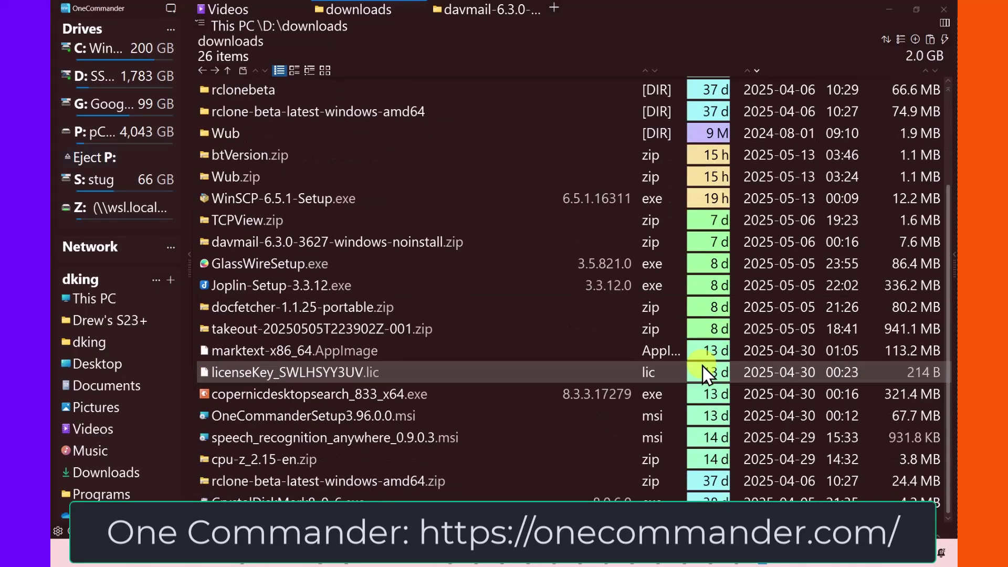
scroll(705, 374, up, 2)
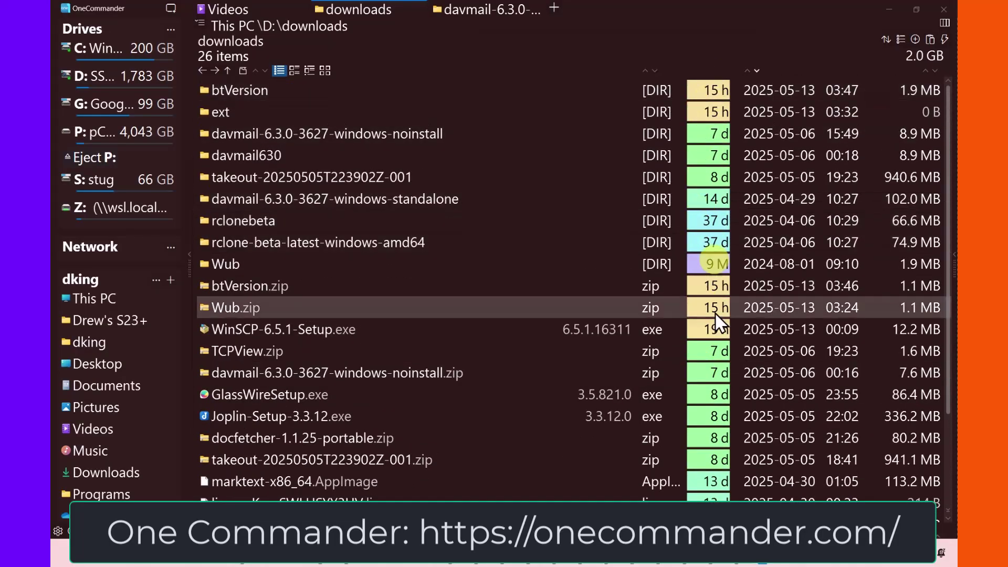
scroll(715, 376, down, 2)
Select the Joplin-Setup-3.3.12-00.exe installer in the D:\downloads list
key(j)
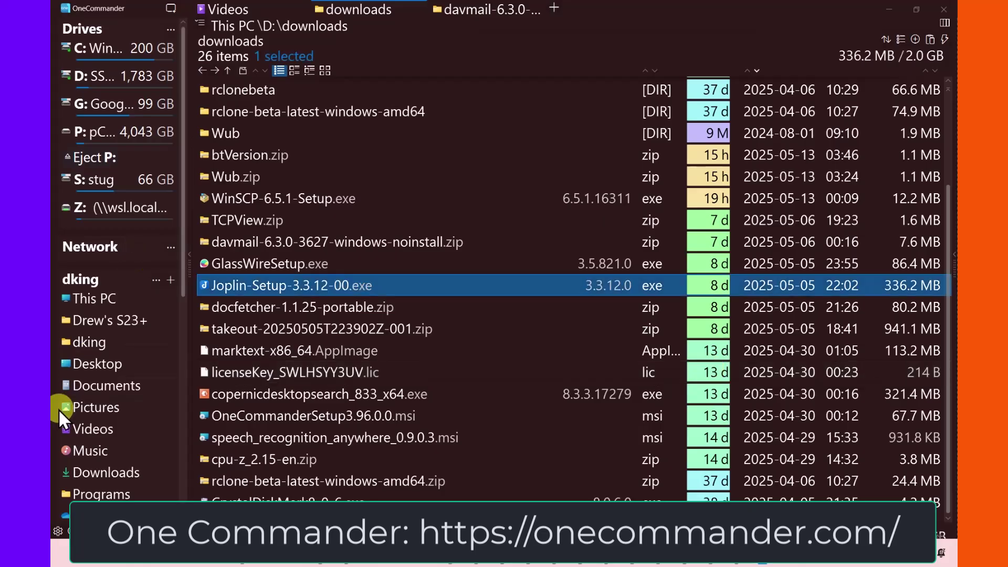
scroll(68, 394, down, 5)
scroll(78, 365, down, 1)
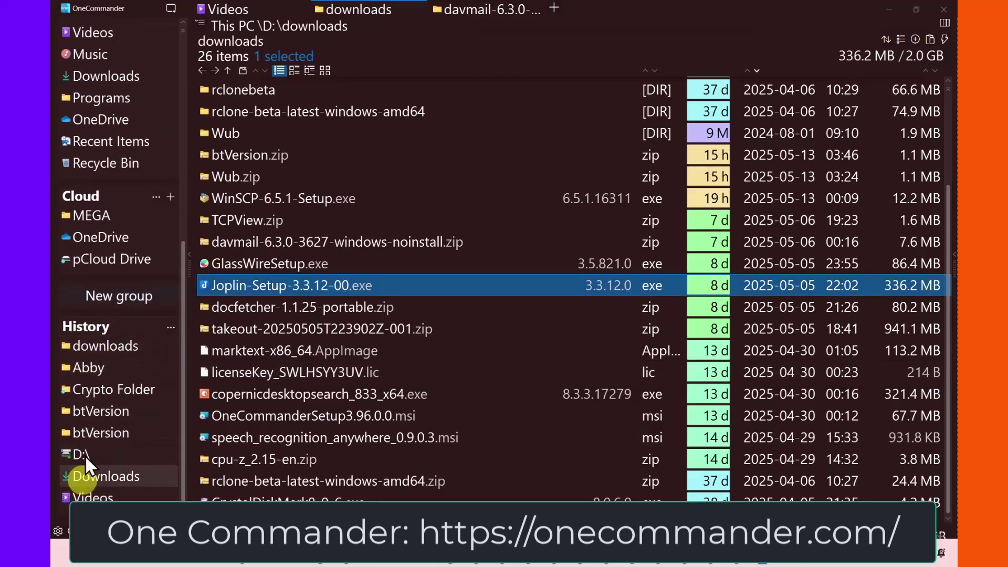
scroll(99, 360, up, 5)
scroll(99, 359, down, 3)
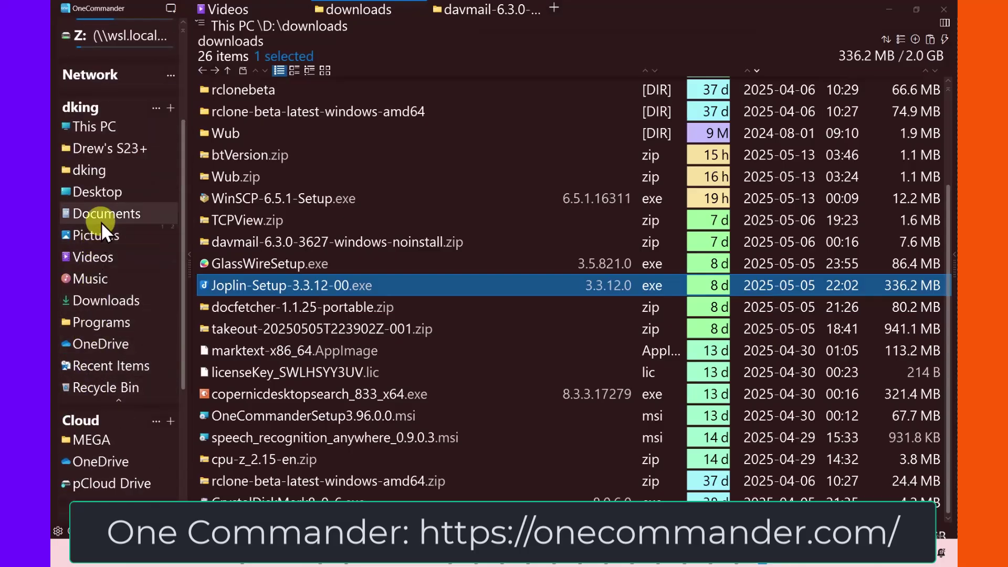
scroll(101, 222, up, 3)
scroll(90, 245, up, 1)
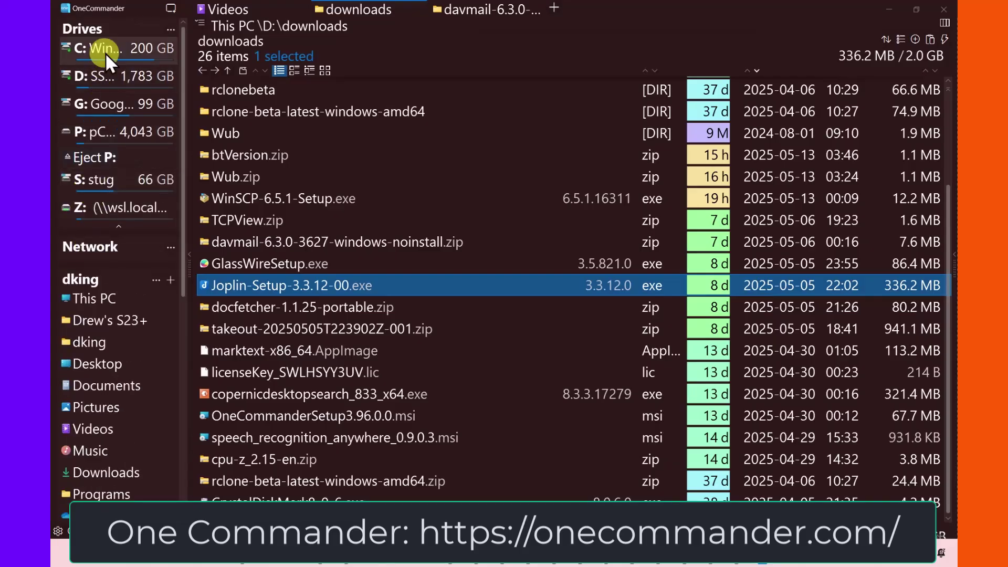
click(58, 531)
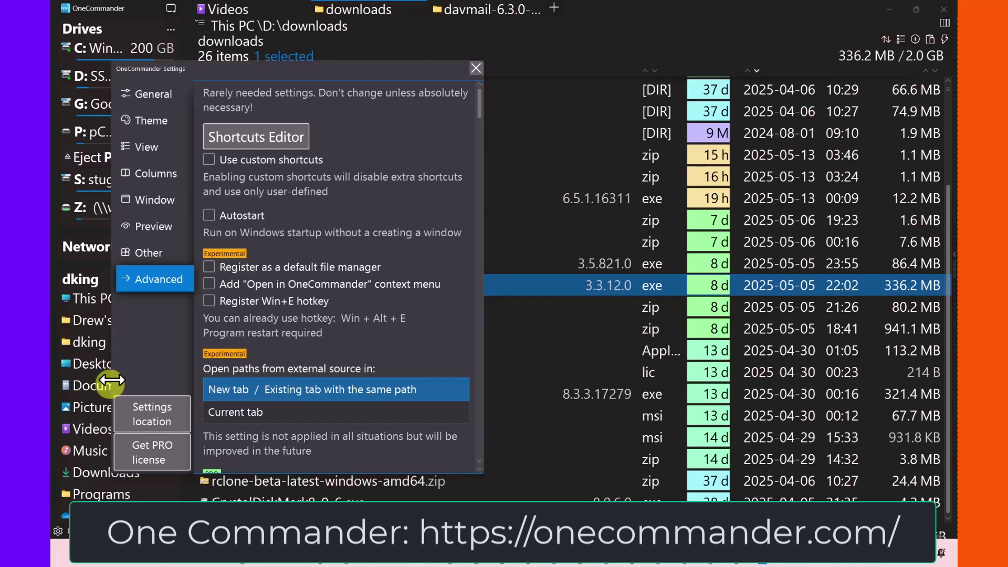
click(150, 92)
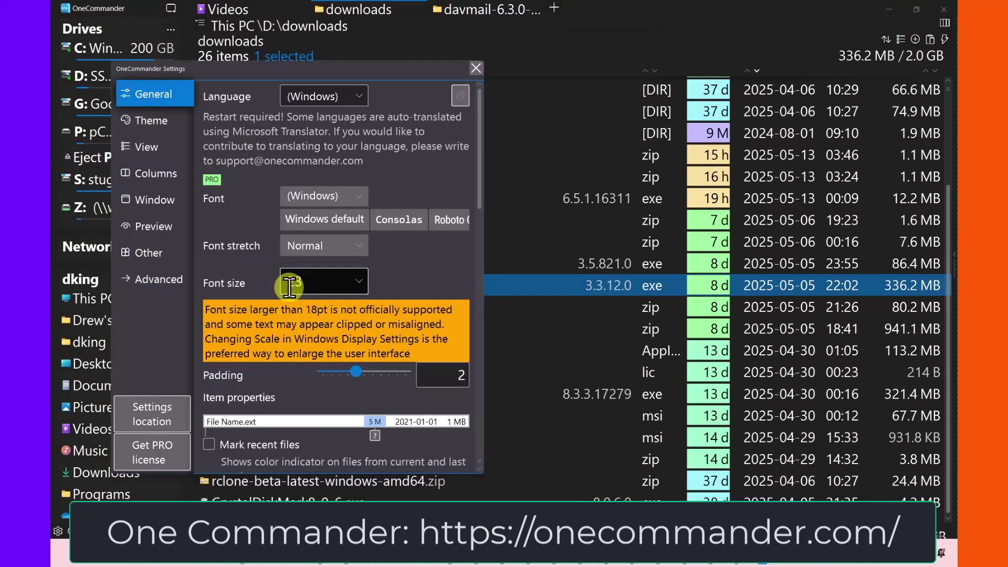
click(318, 278)
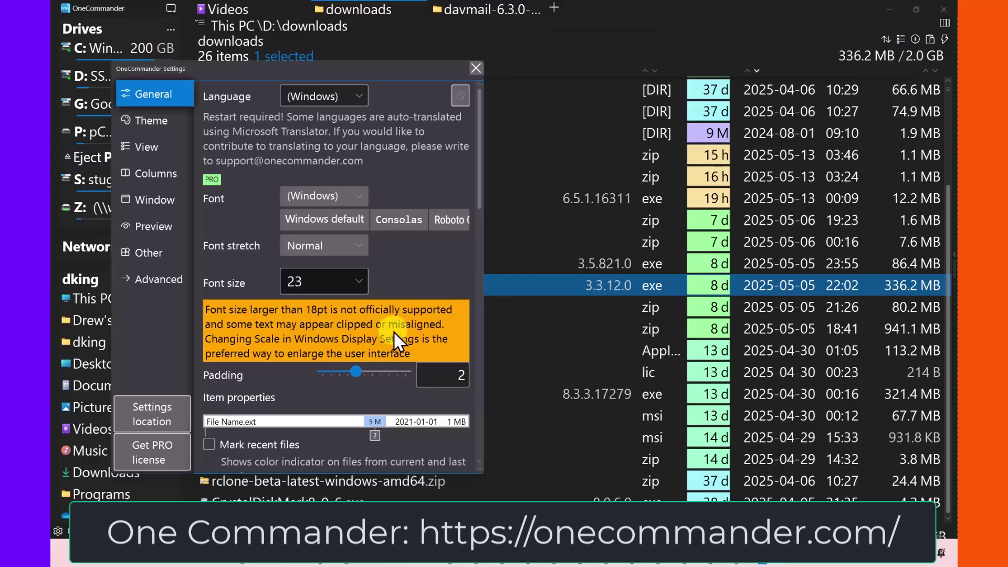
click(359, 281)
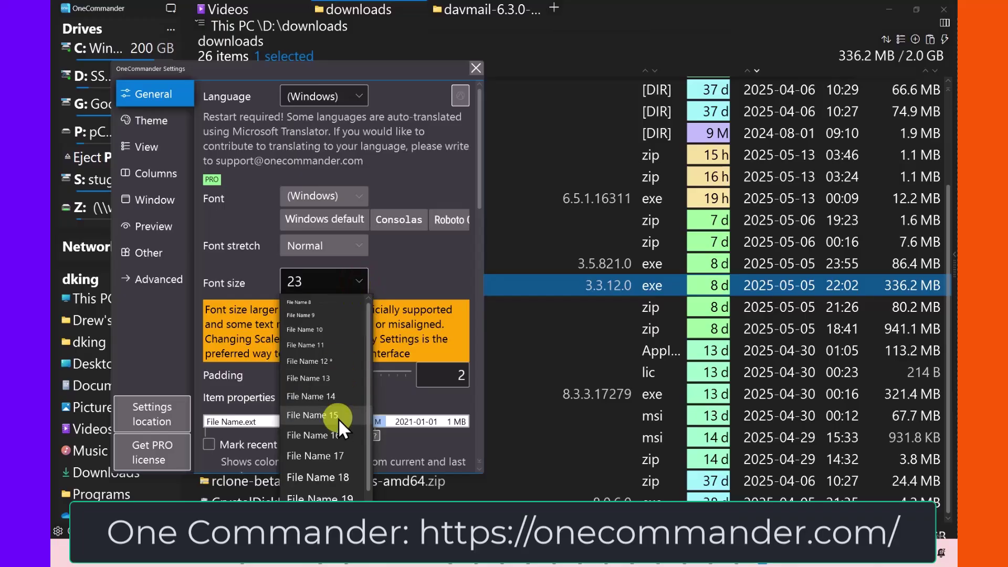
scroll(338, 418, down, 3)
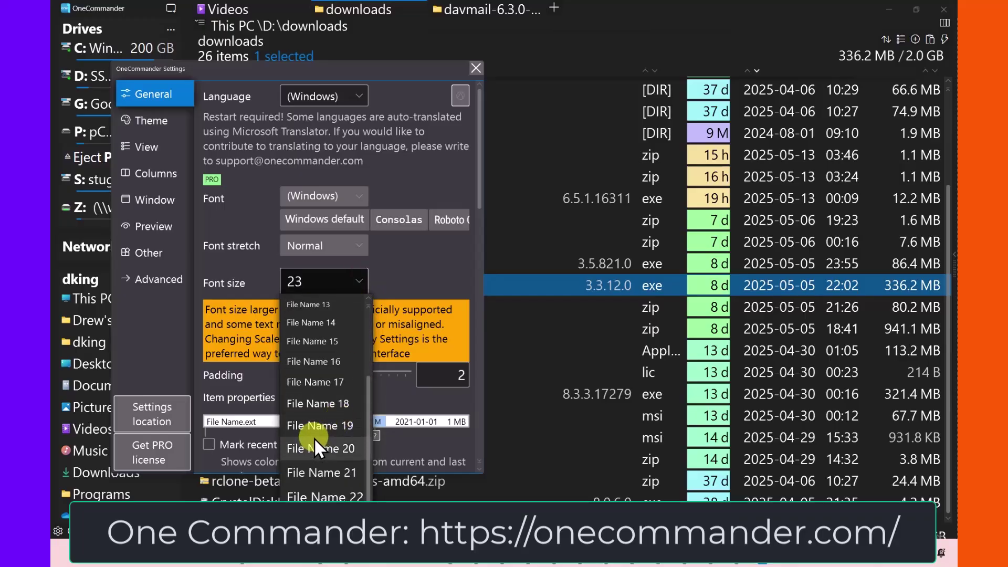
click(314, 408)
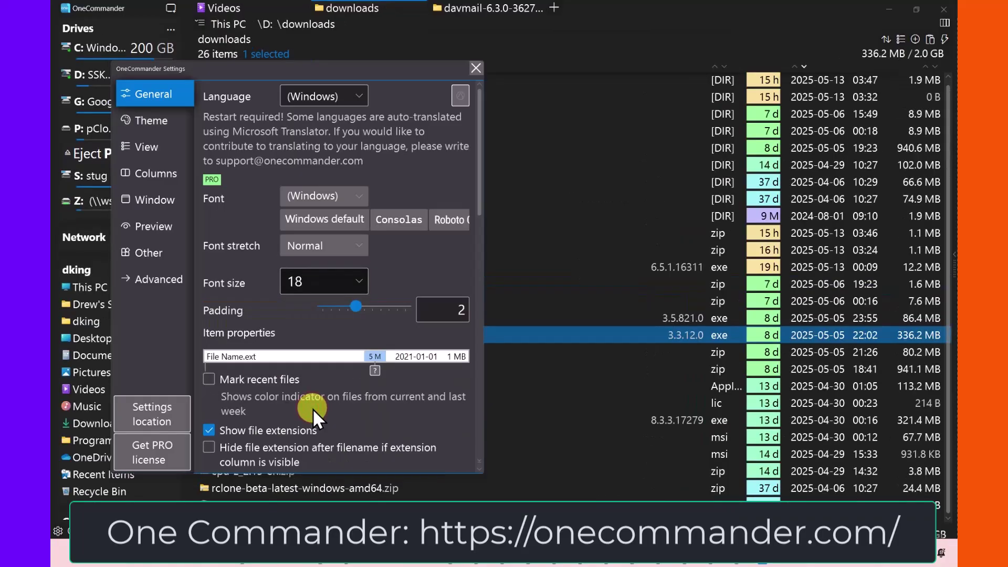
click(476, 67)
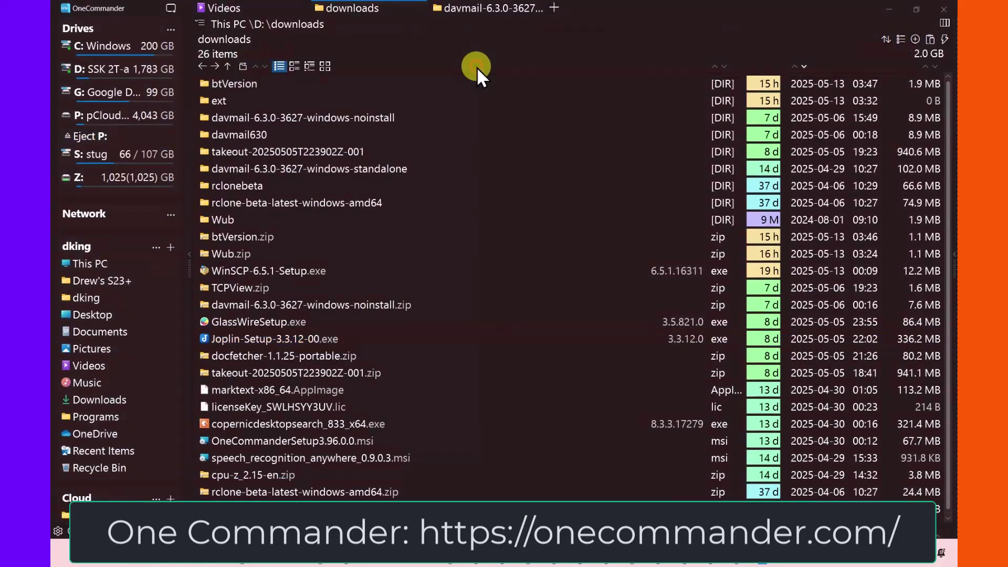
click(76, 499)
click(56, 532)
click(316, 295)
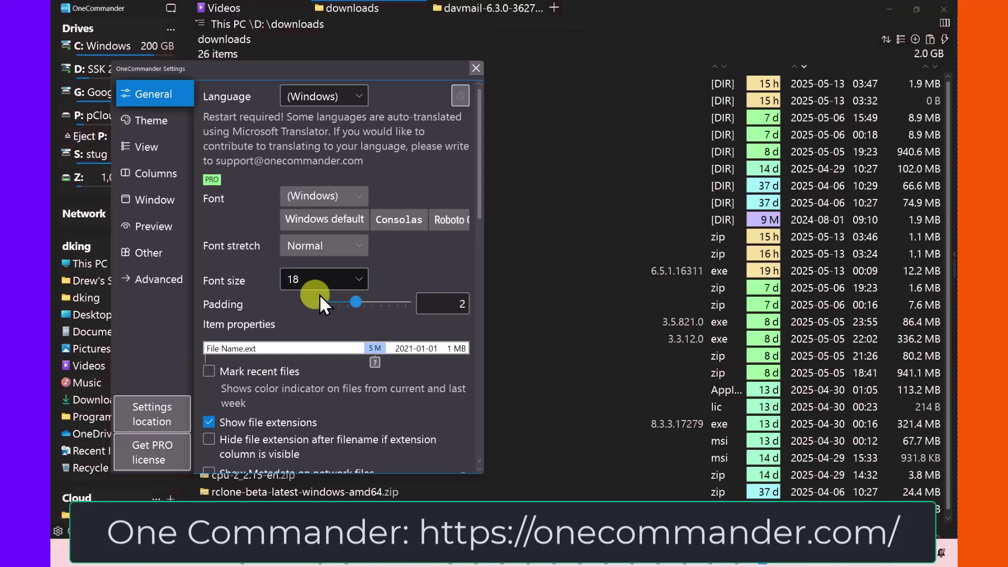
click(358, 281)
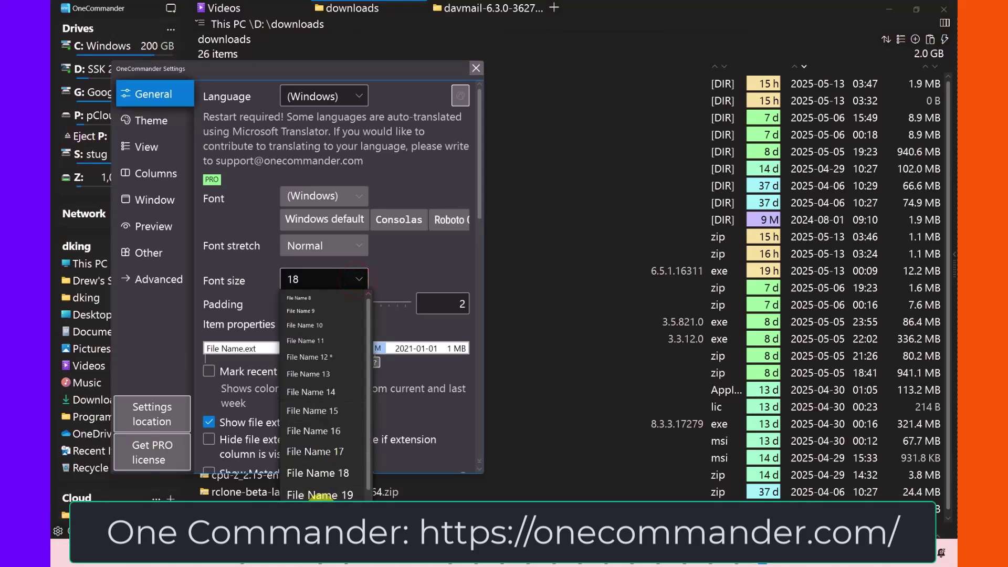
click(322, 496)
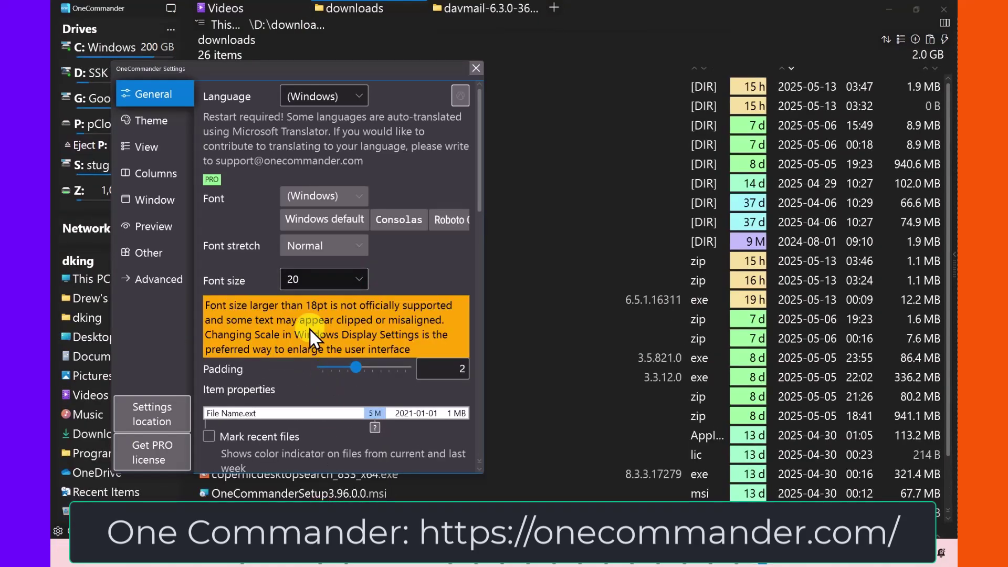
click(476, 68)
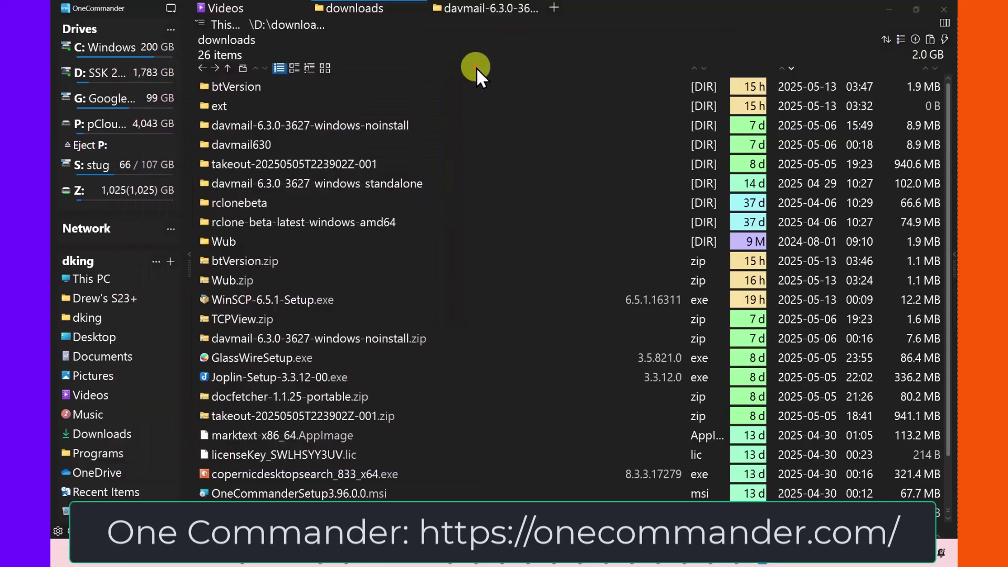
scroll(311, 285, down, 1)
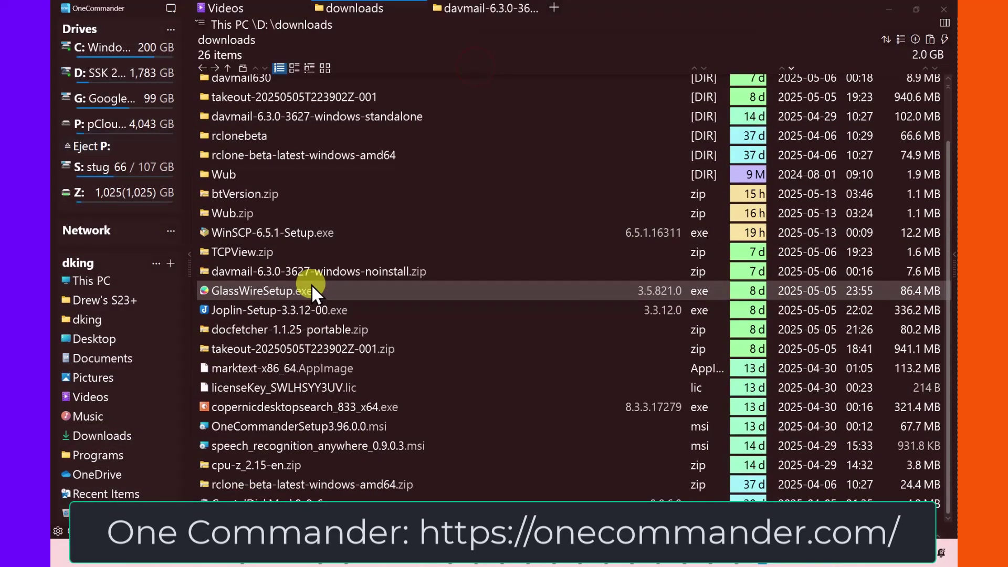
click(58, 531)
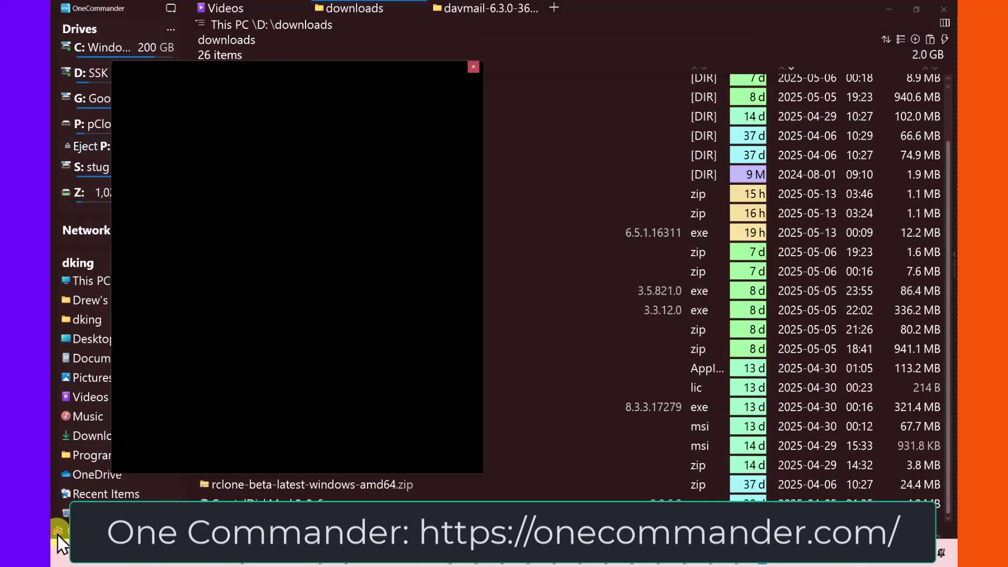
click(358, 278)
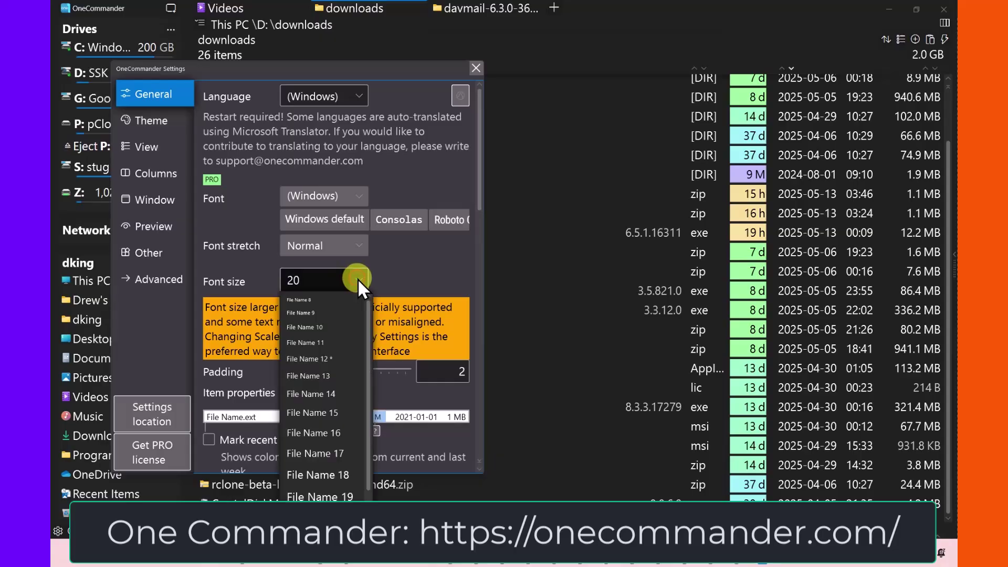
scroll(322, 481, down, 2)
click(323, 489)
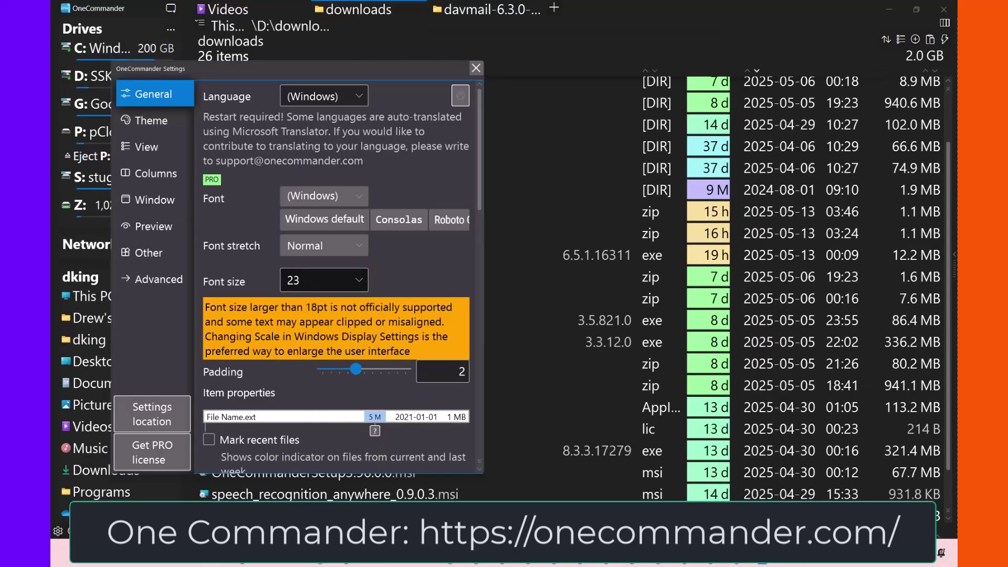
click(479, 67)
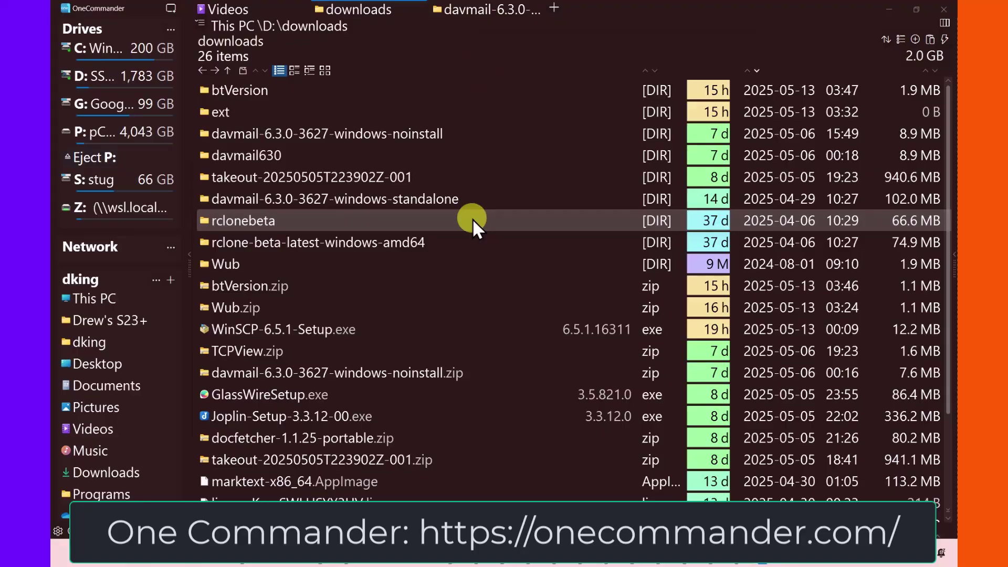
scroll(389, 339, down, 2)
scroll(389, 339, up, 2)
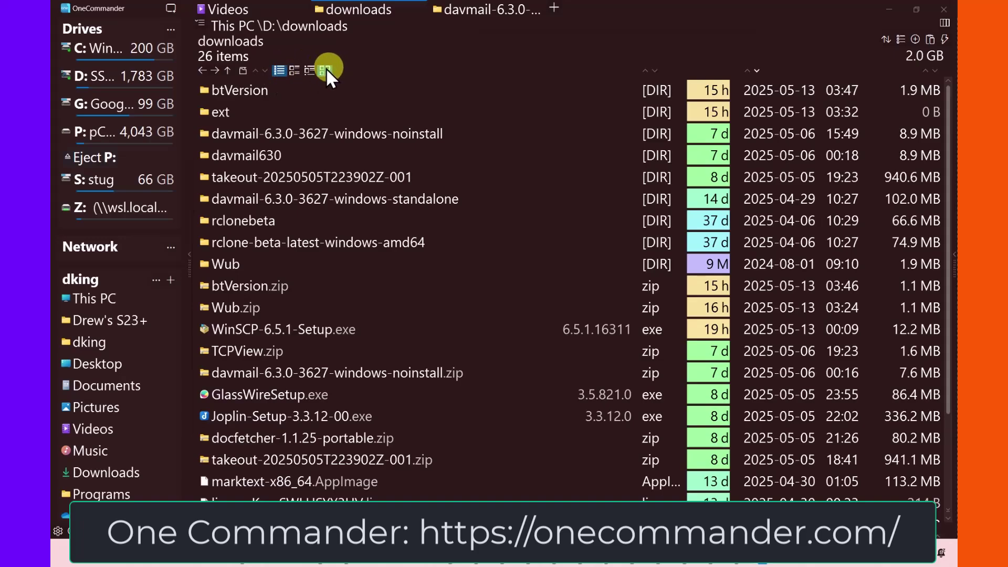
click(294, 70)
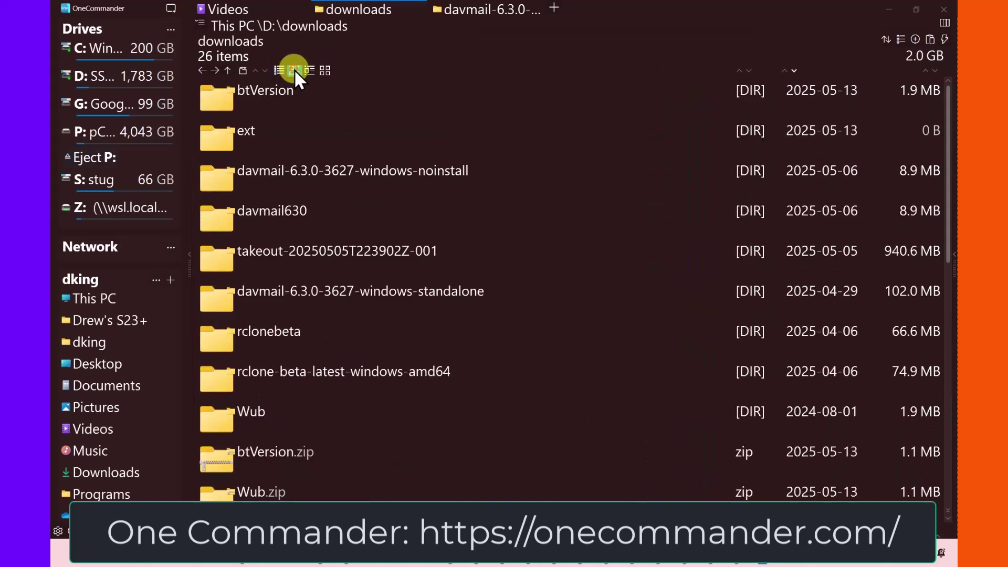
click(309, 70)
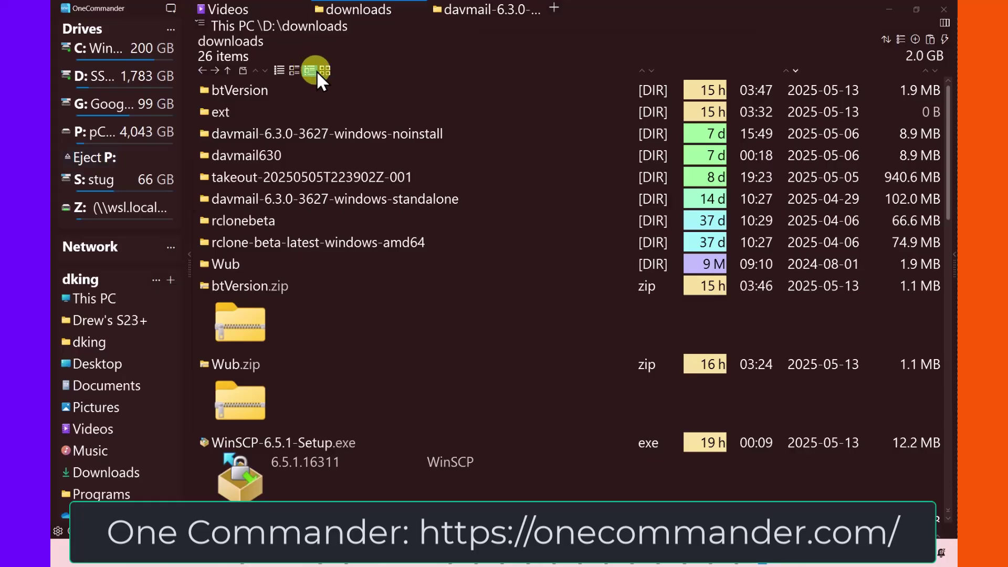
click(324, 70)
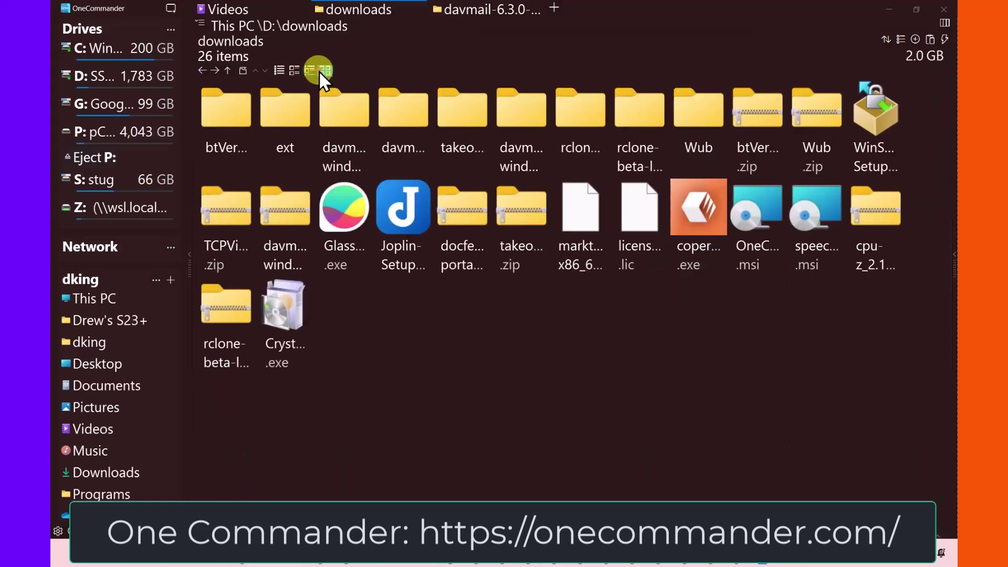
click(278, 71)
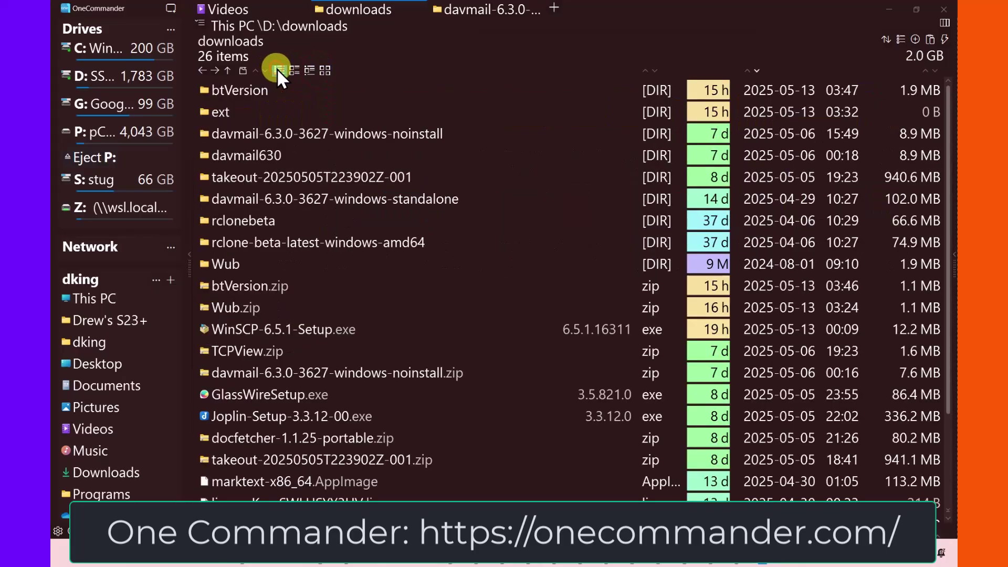
click(228, 70)
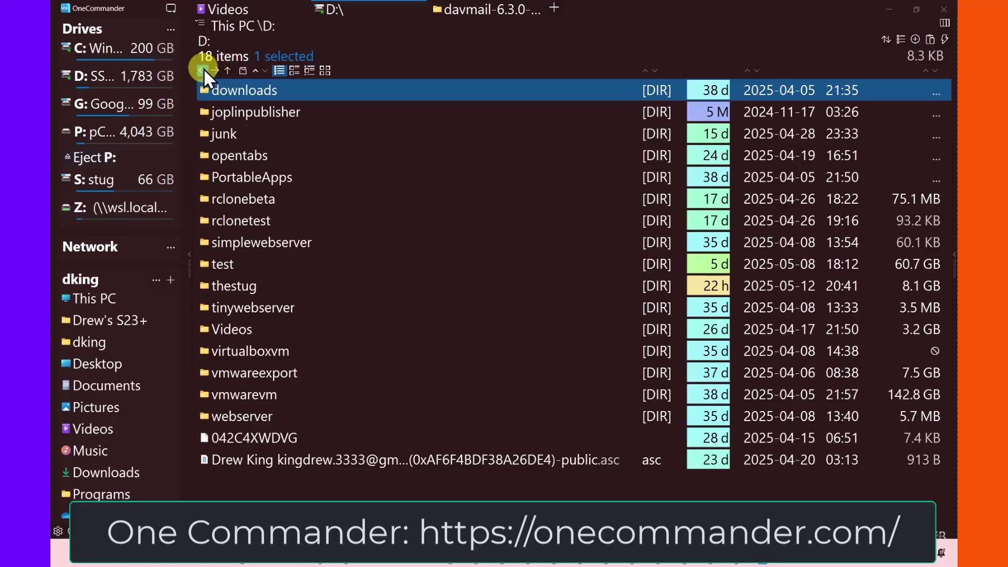
click(202, 69)
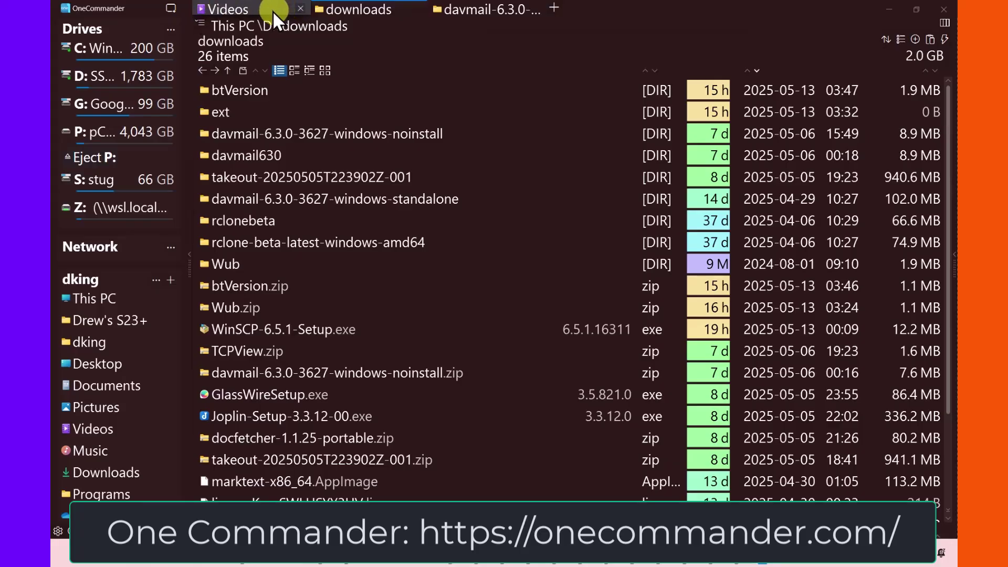
Switch through the Videos, downloads and davmail tabs, then open a fourth tab showing the G: drive root
click(224, 11)
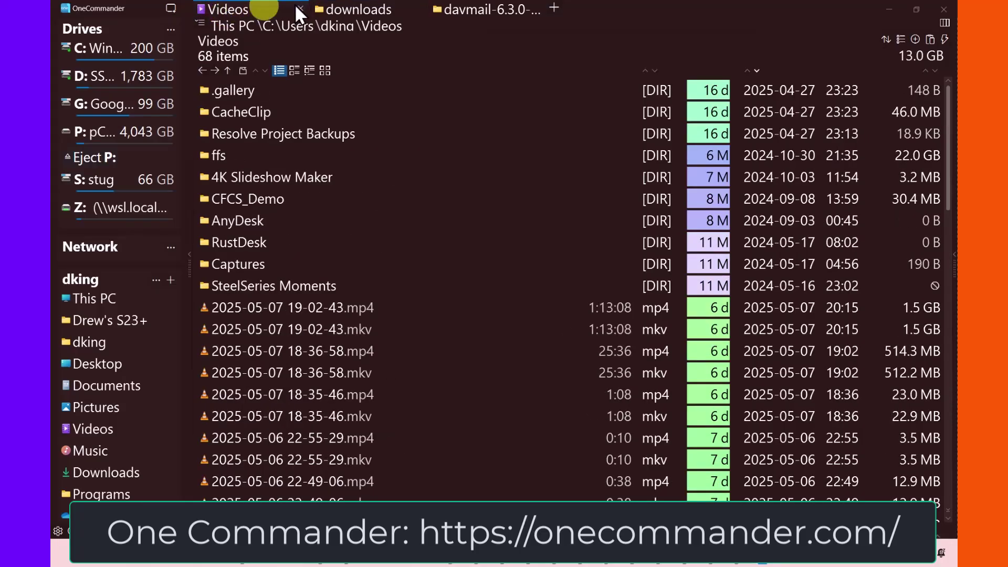
click(355, 8)
click(471, 12)
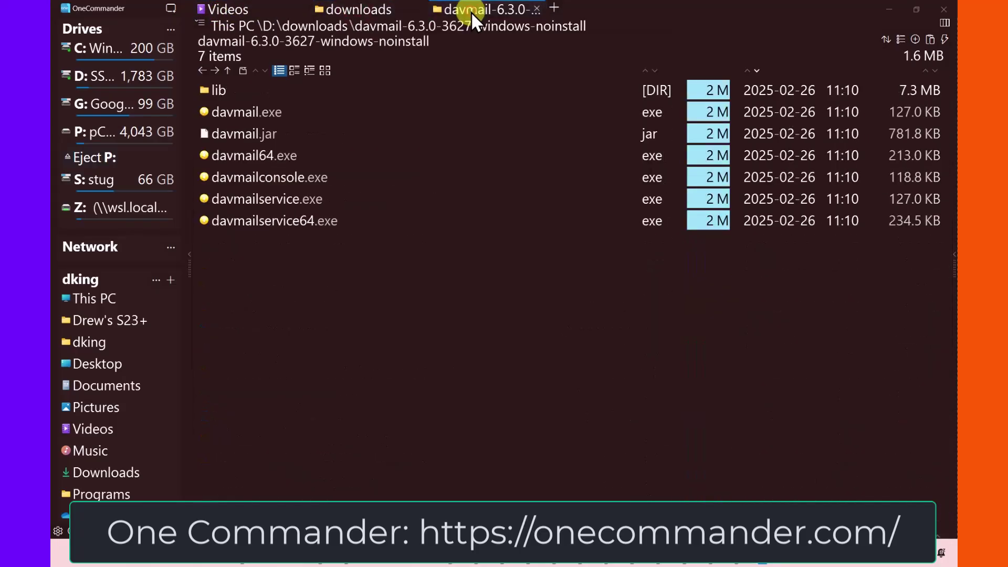
click(555, 11)
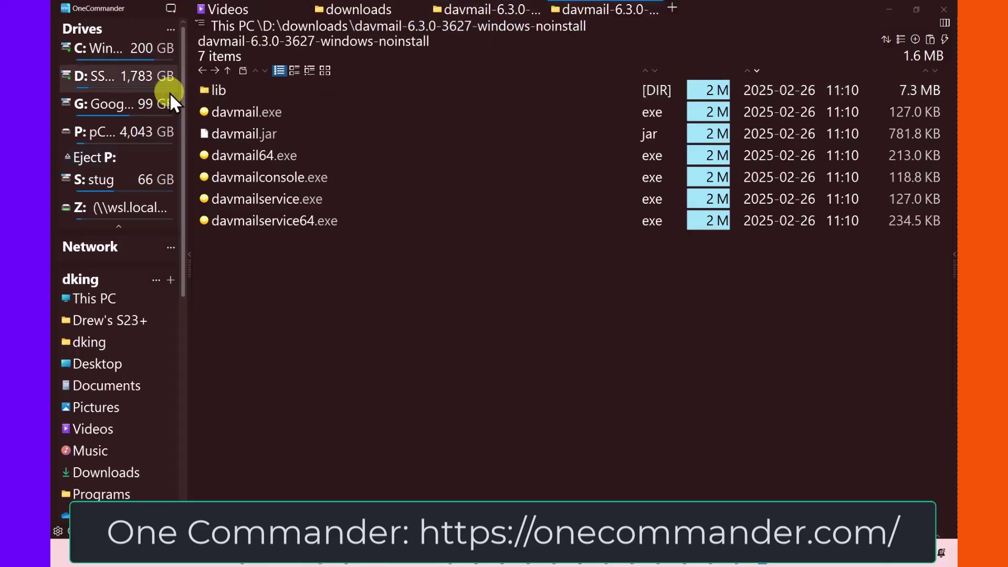
click(100, 113)
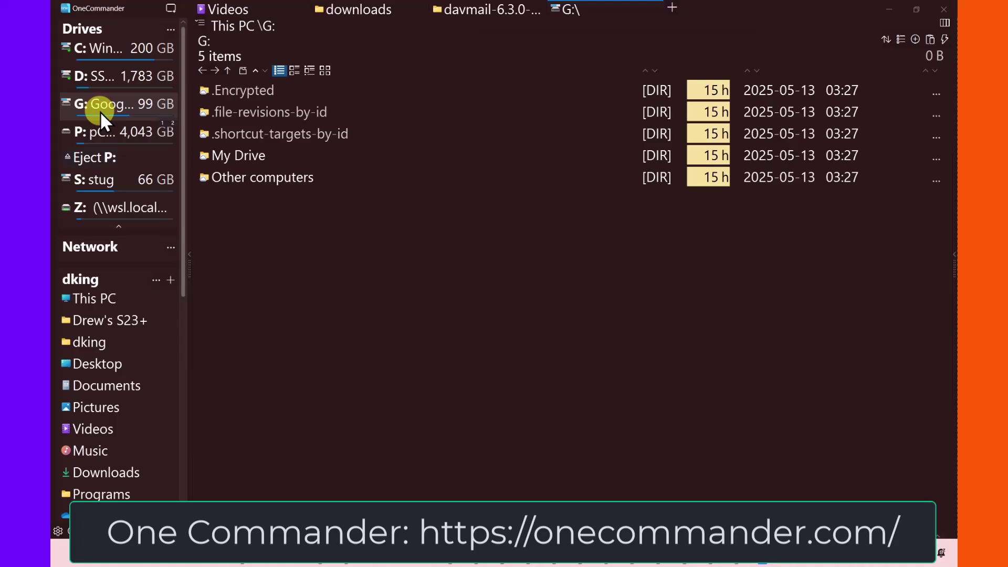